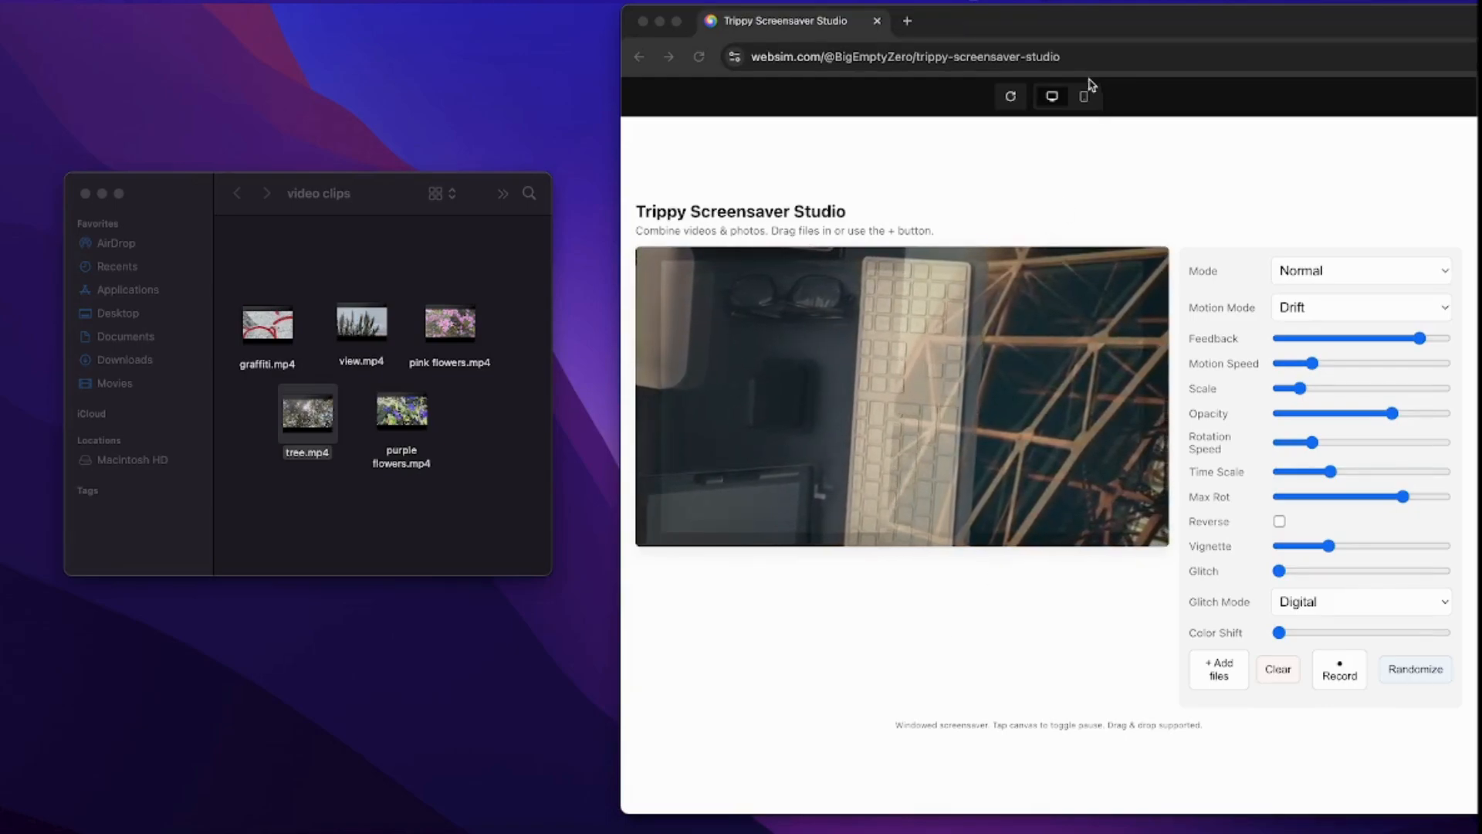
- Bring the browser showing Trippy Screensaver Studio to the front beside the video clips folder
{"action": "left_click", "coordinate": [1086, 103]}
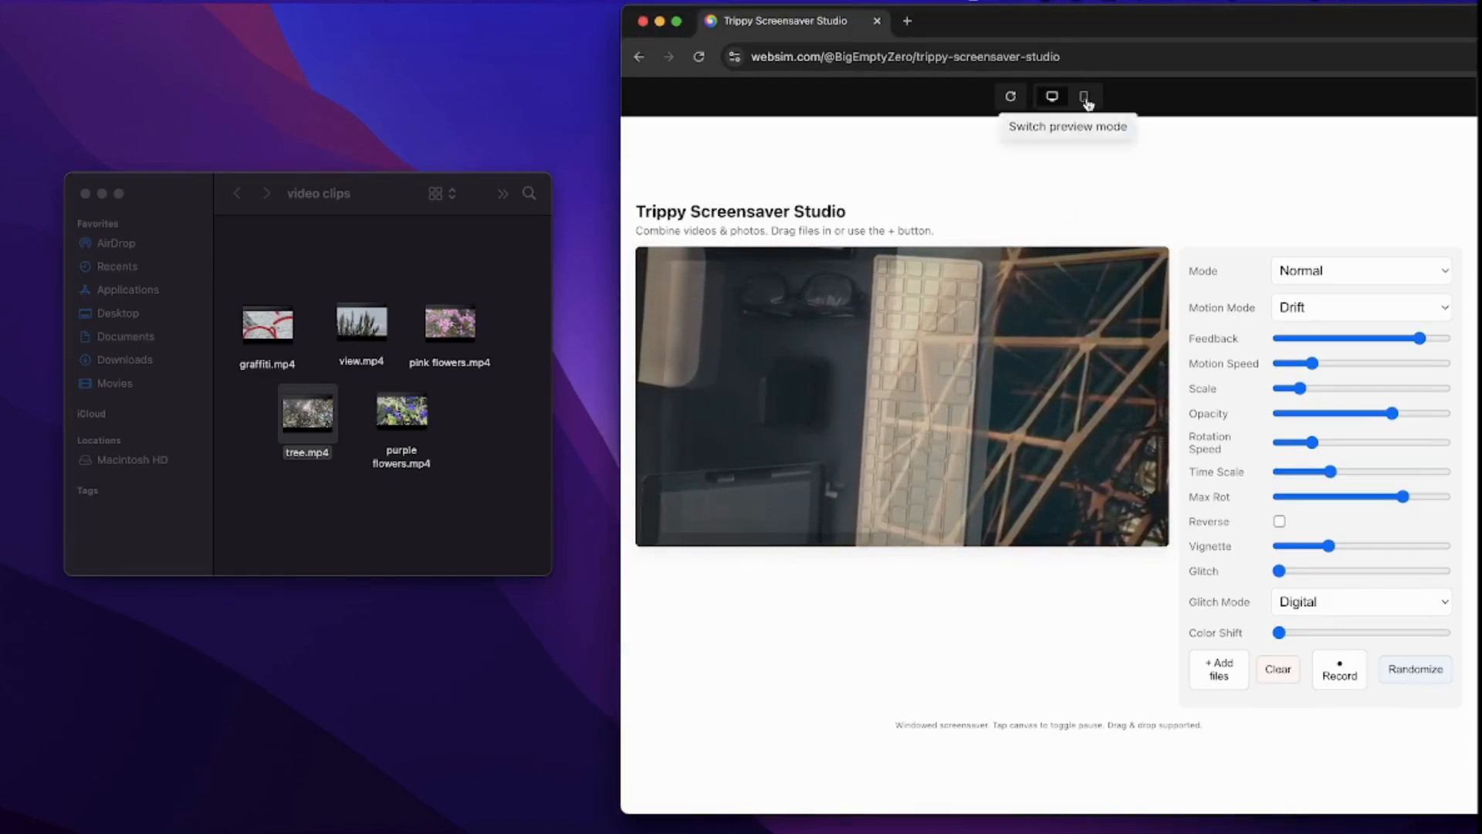
{"action": "left_click", "coordinate": [1084, 98]}
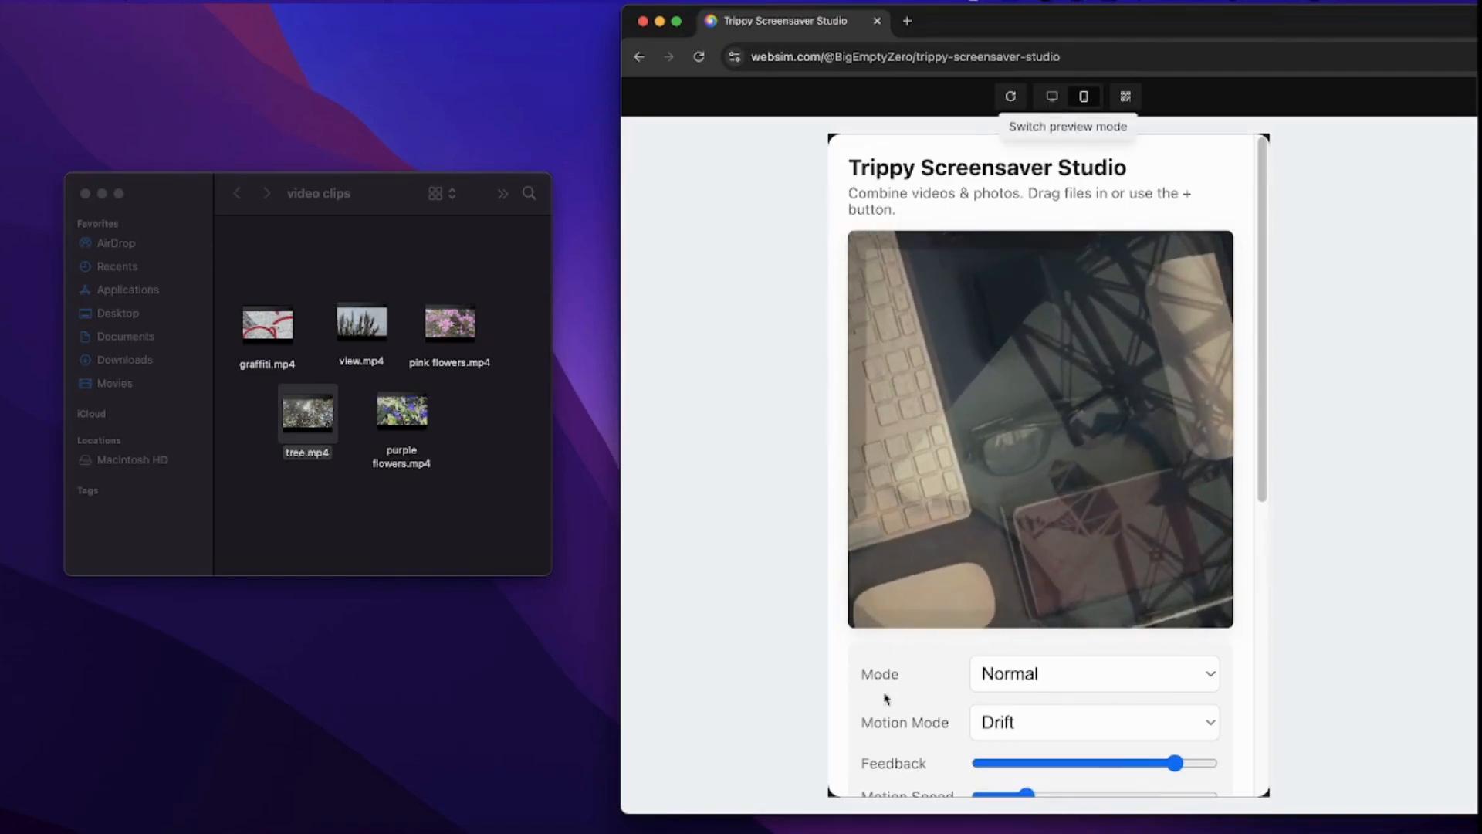
{"action": "left_click", "coordinate": [1052, 96]}
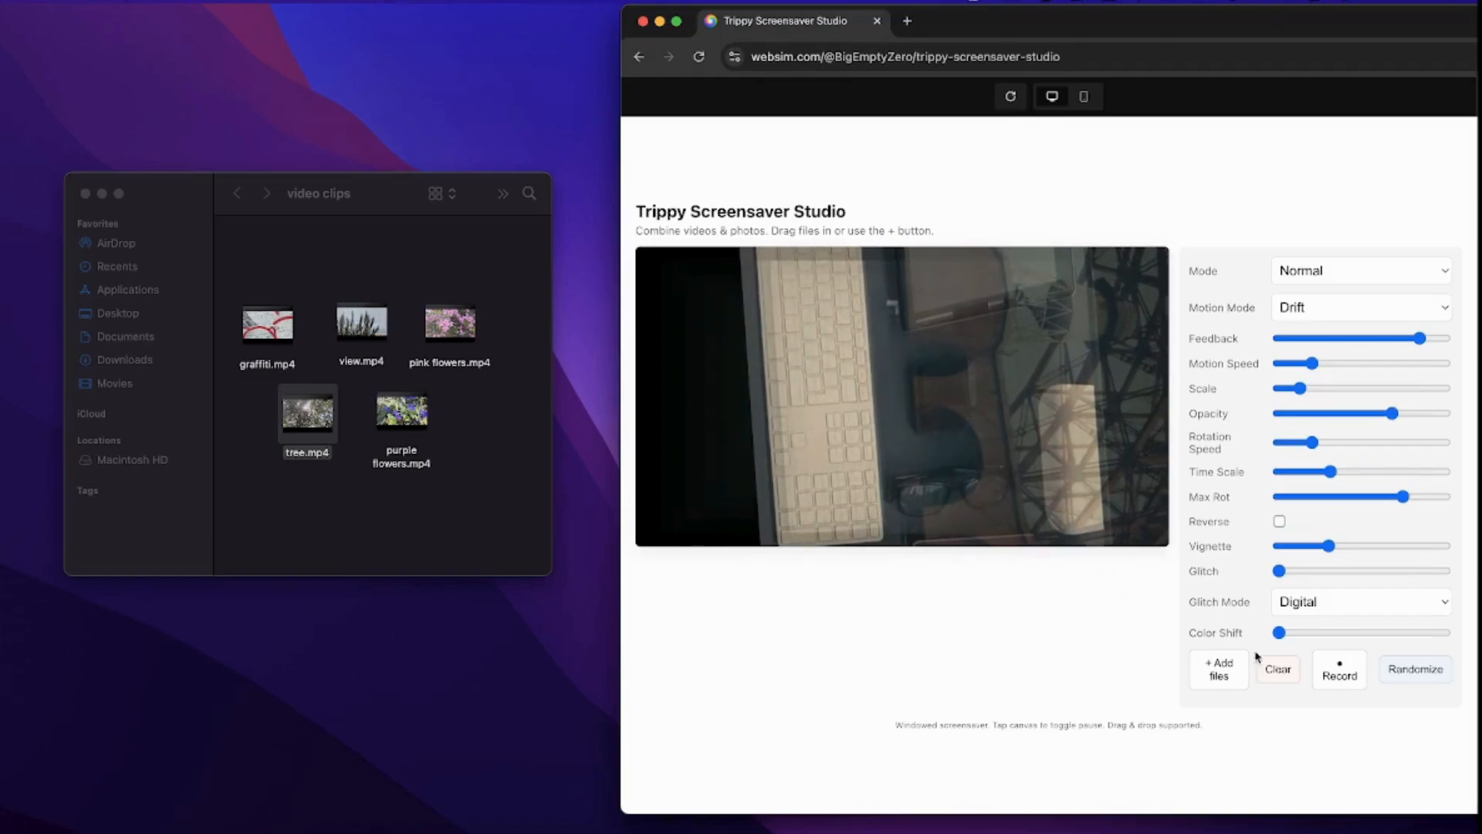
{"action": "left_click", "coordinate": [1278, 670]}
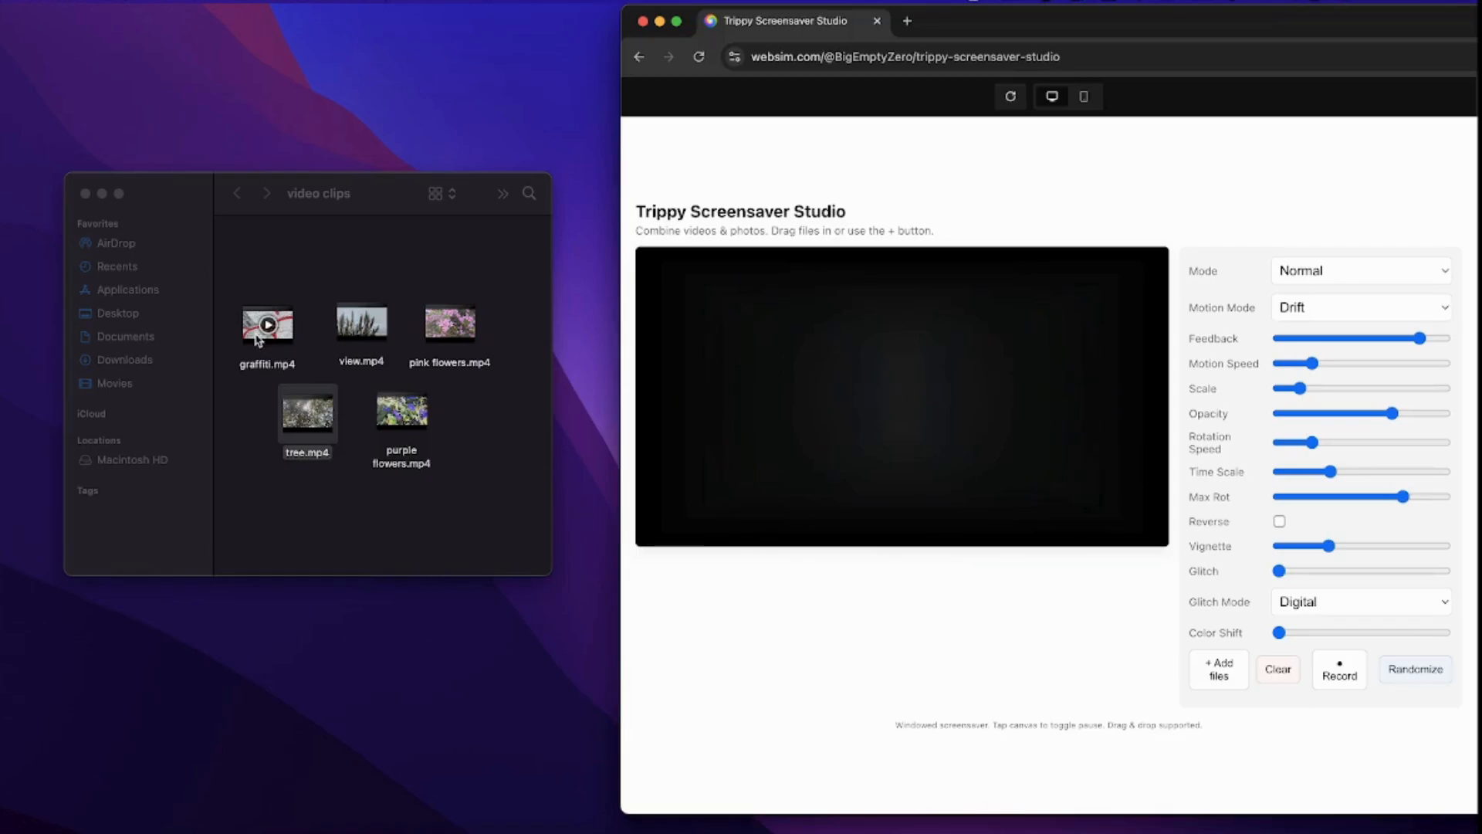
- Drag graffiti.mp4 and pink flowers.mp4 from Finder into the studio canvas as the two sources
{"action": "left_click_drag", "start_coordinate": [255, 340], "coordinate": [1217, 704]}
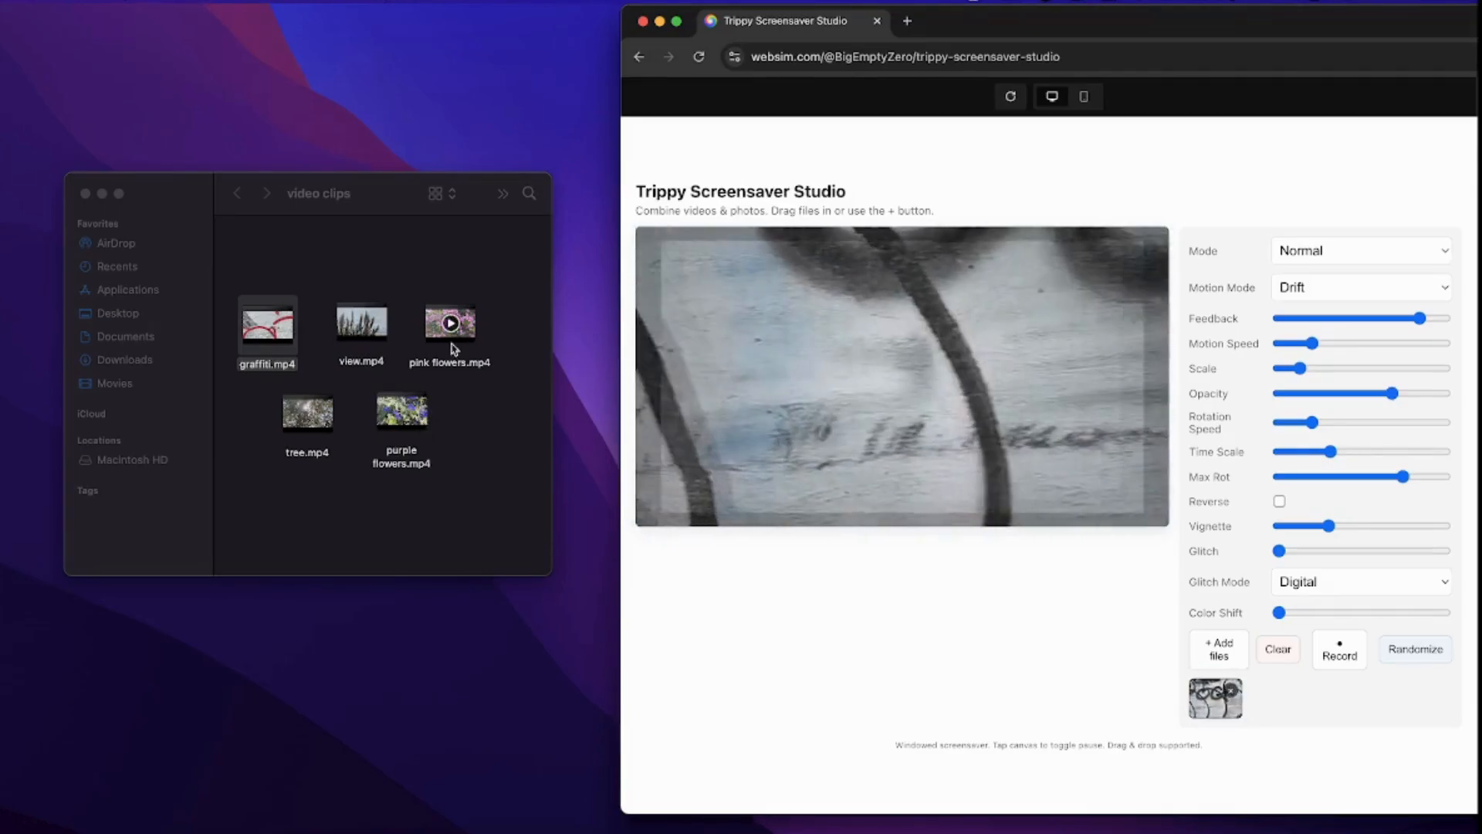
{"action": "left_click_drag", "start_coordinate": [450, 322], "coordinate": [1092, 647]}
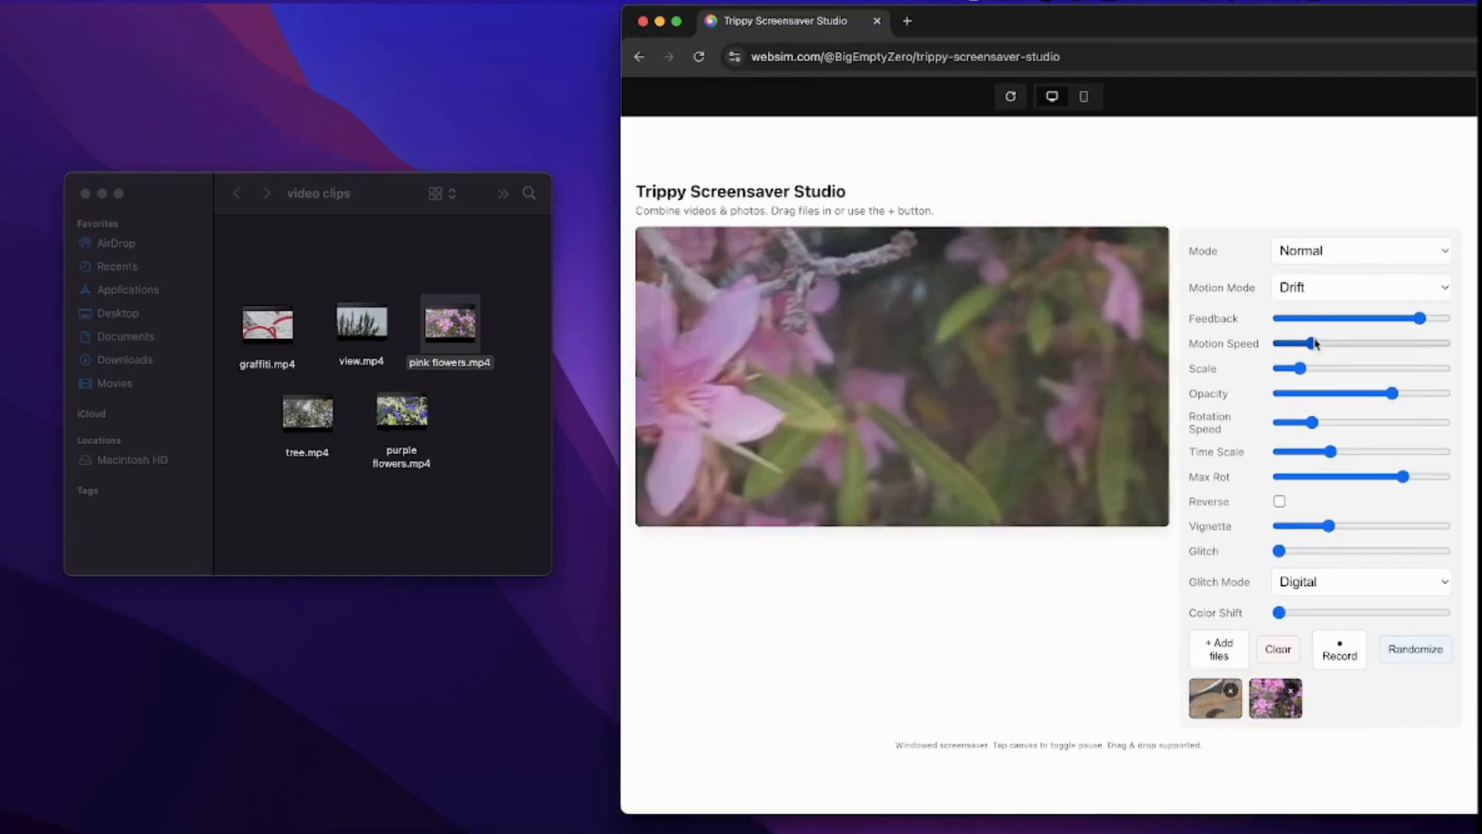
- Raise Motion Speed and Feedback, and set the blend Mode to Overlay
{"action": "left_click_drag", "start_coordinate": [1316, 345], "coordinate": [1302, 392]}
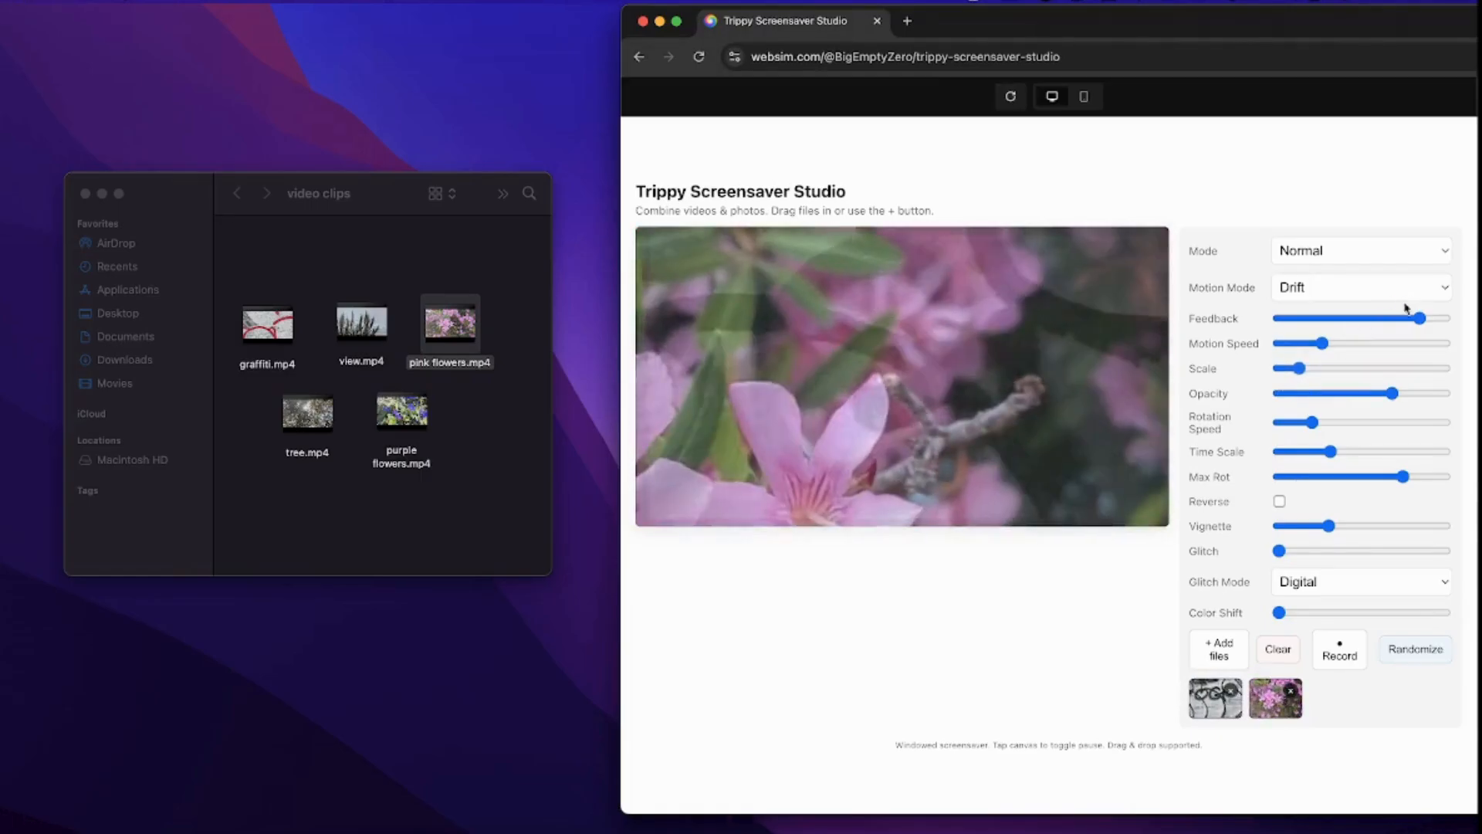
{"action": "left_click_drag", "start_coordinate": [1419, 320], "coordinate": [1382, 333]}
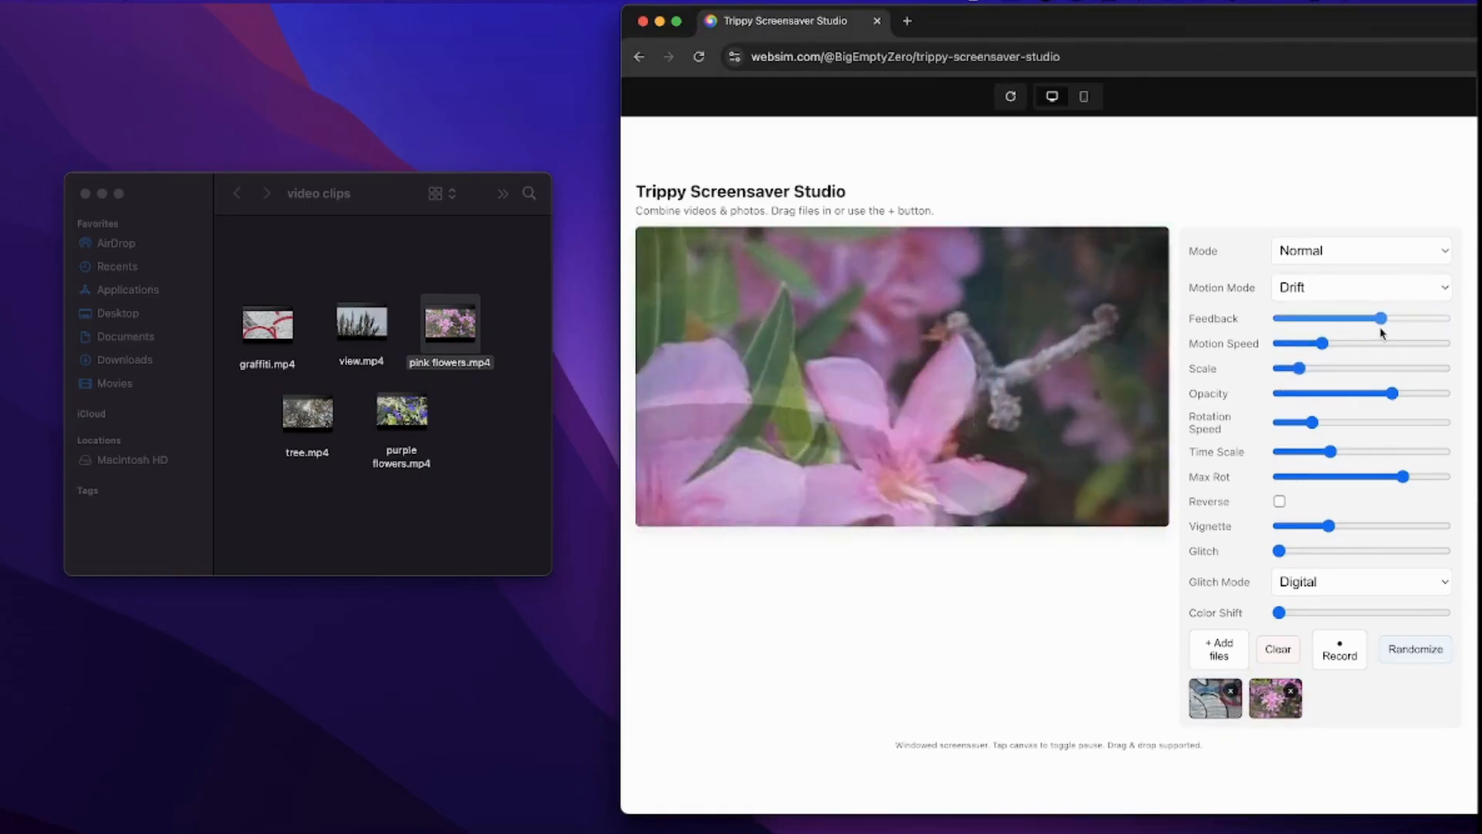
{"action": "left_click", "coordinate": [1432, 248]}
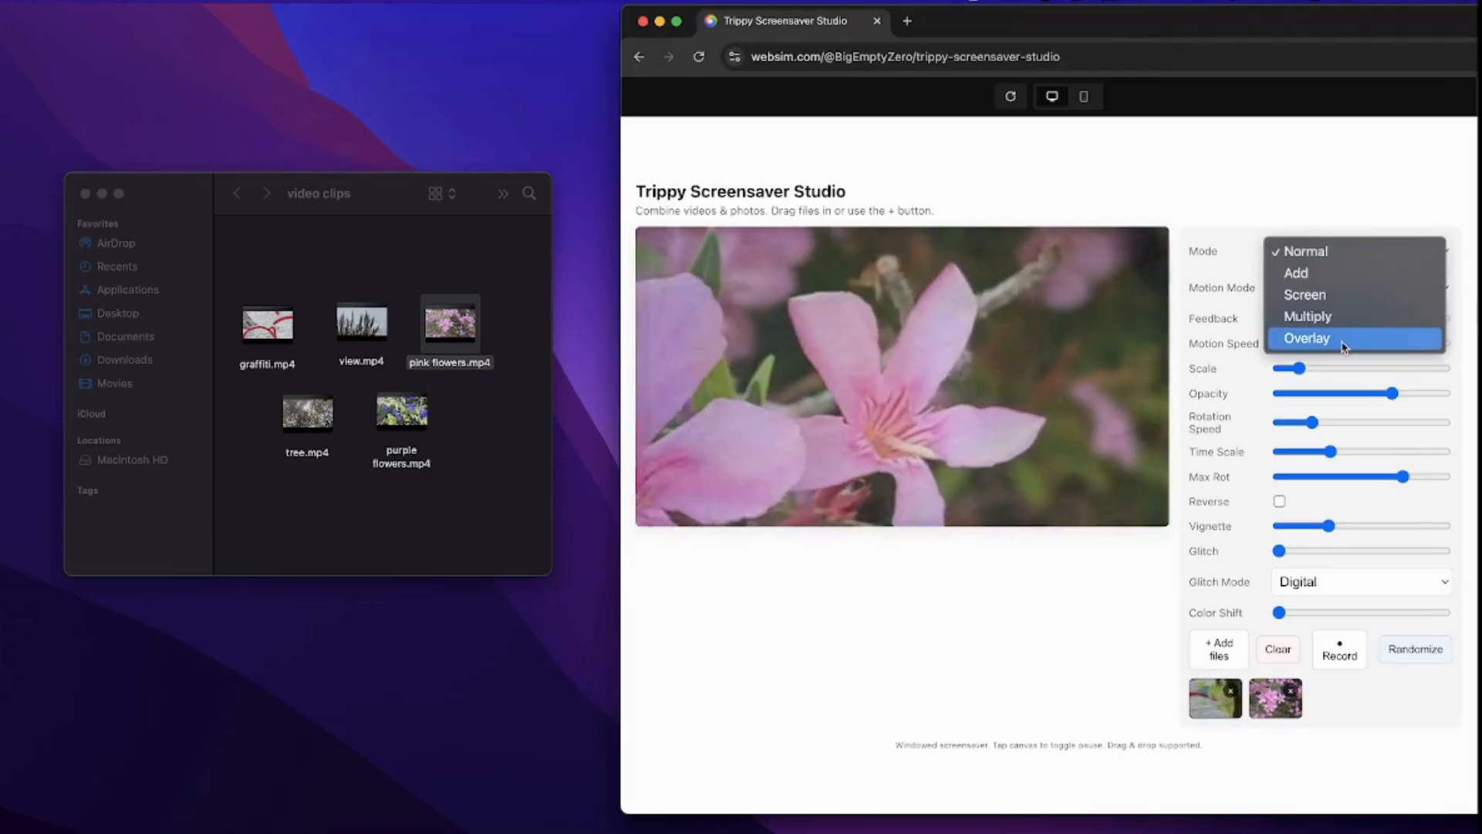
{"action": "left_click", "coordinate": [1344, 347]}
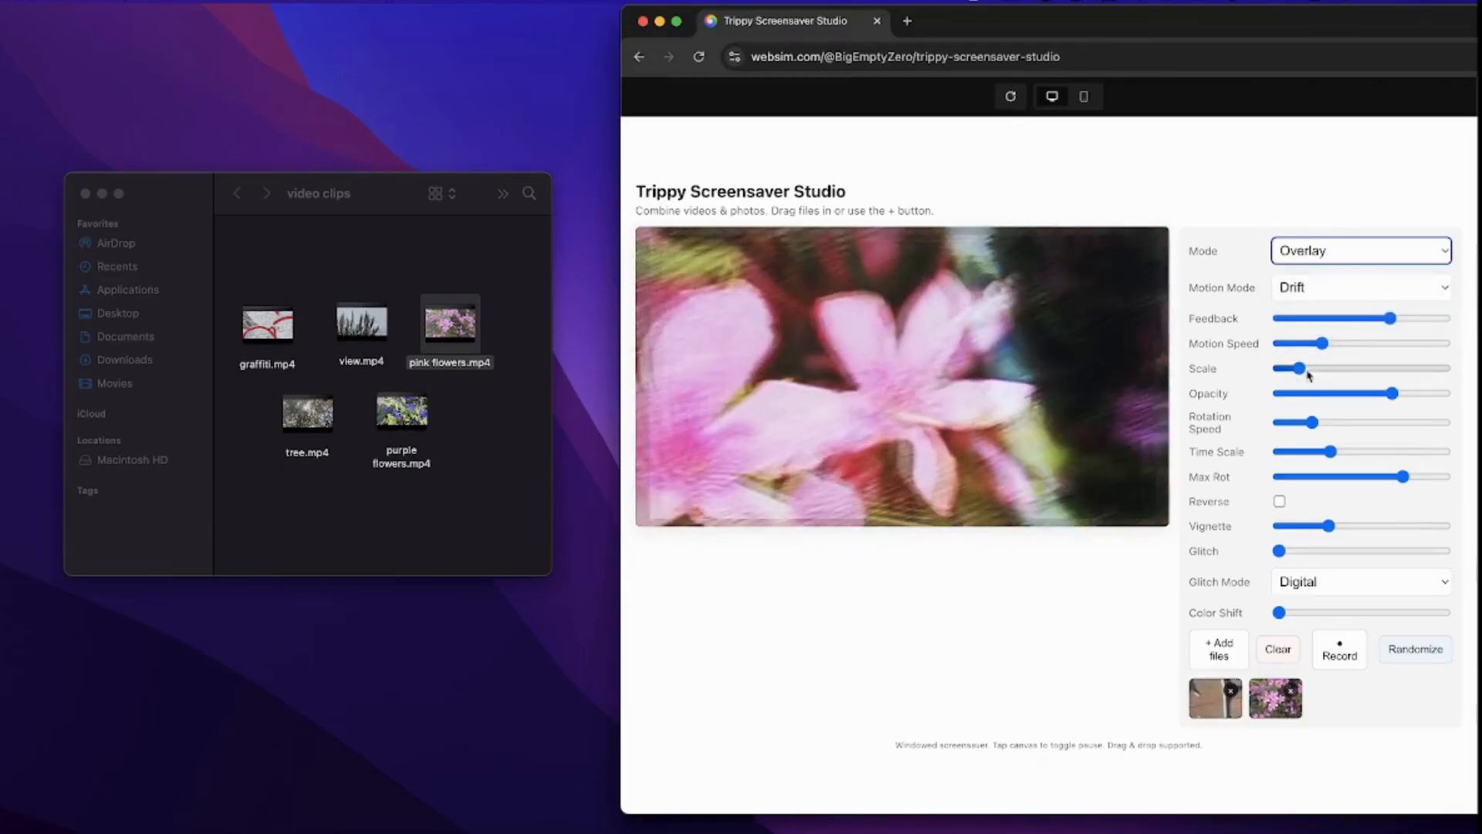
- Lower Scale slightly, raise Feedback a bit more, and push Vignette far right
{"action": "left_click", "coordinate": [1303, 370]}
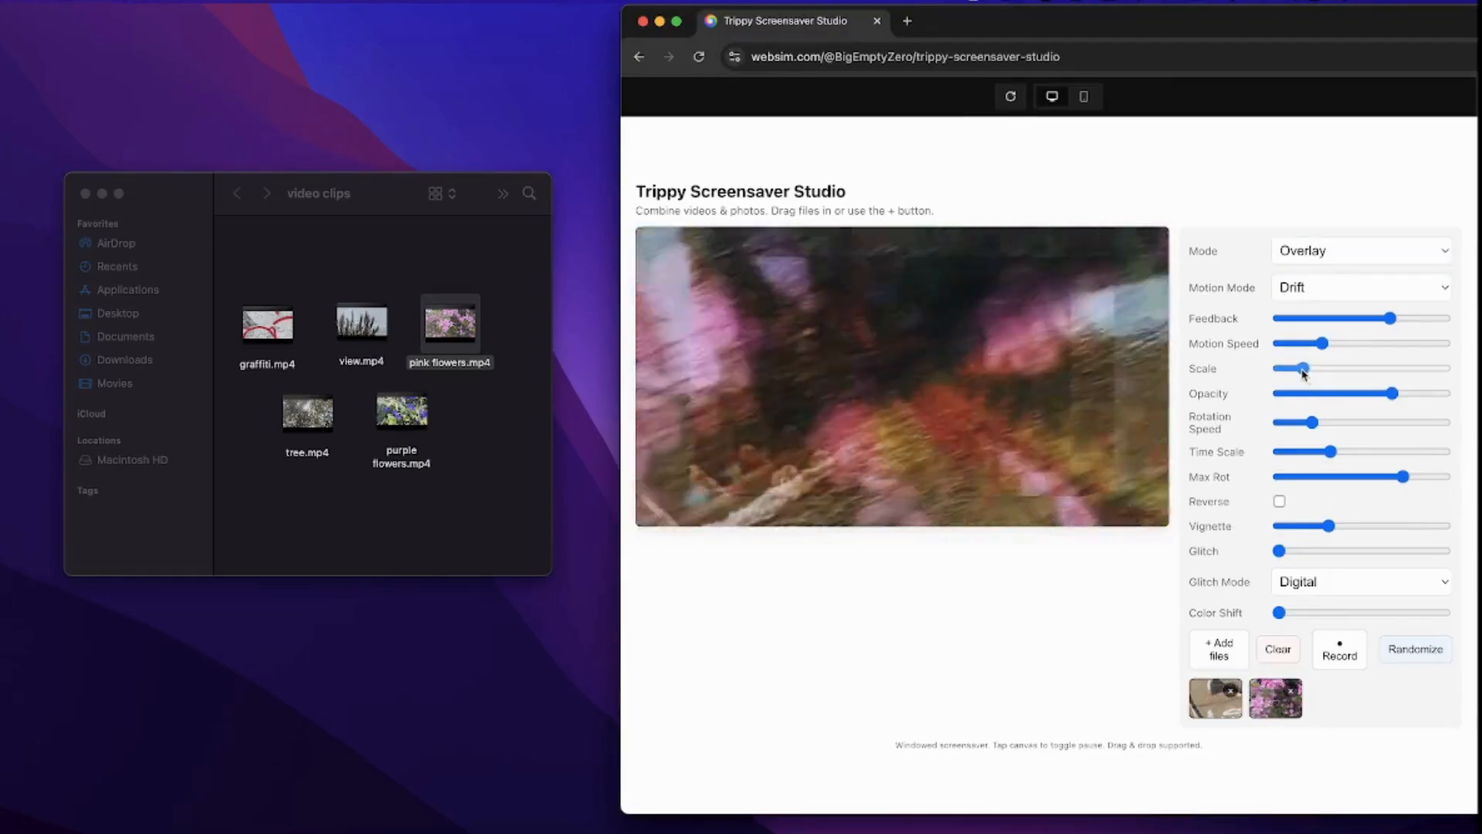
{"action": "left_click_drag", "start_coordinate": [1304, 374], "coordinate": [1301, 371]}
{"action": "left_click_drag", "start_coordinate": [1389, 318], "coordinate": [1413, 327]}
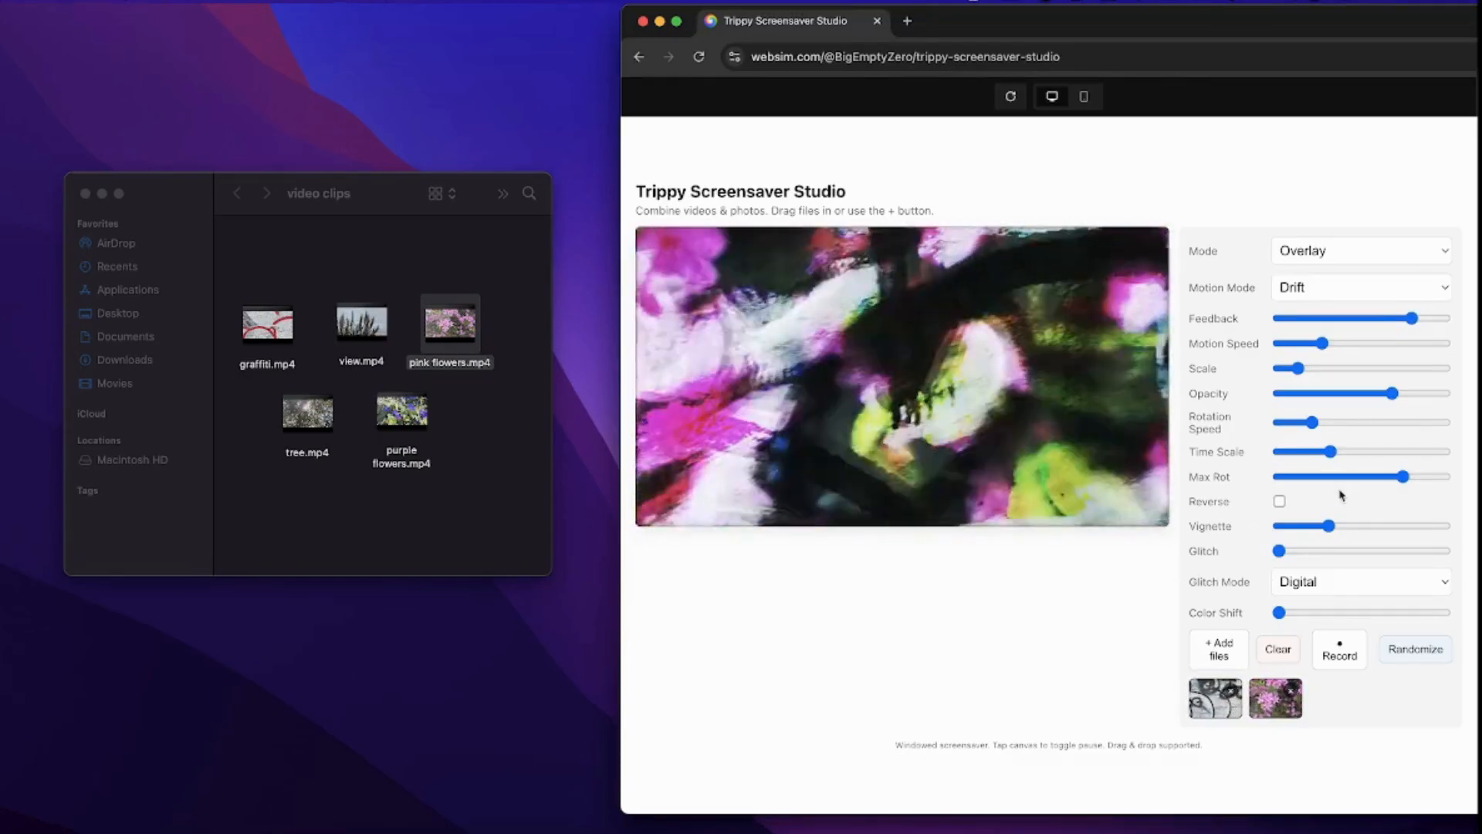
{"action": "left_click_drag", "start_coordinate": [1331, 528], "coordinate": [1416, 528]}
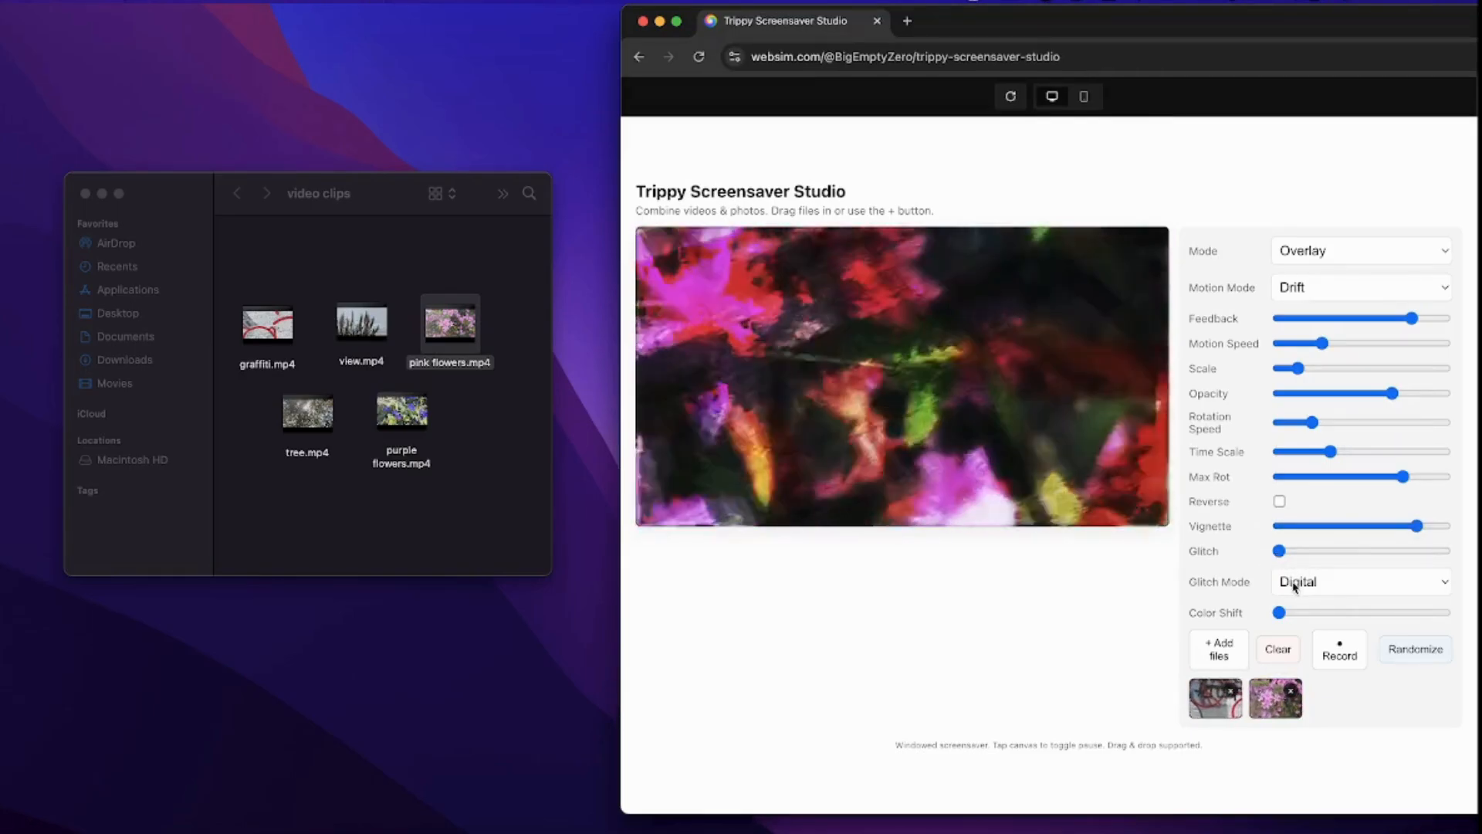
- Turn Glitch up to maximum and switch the glitch style to DataMosh
{"action": "left_click", "coordinate": [1294, 584]}
{"action": "left_click", "coordinate": [1229, 589]}
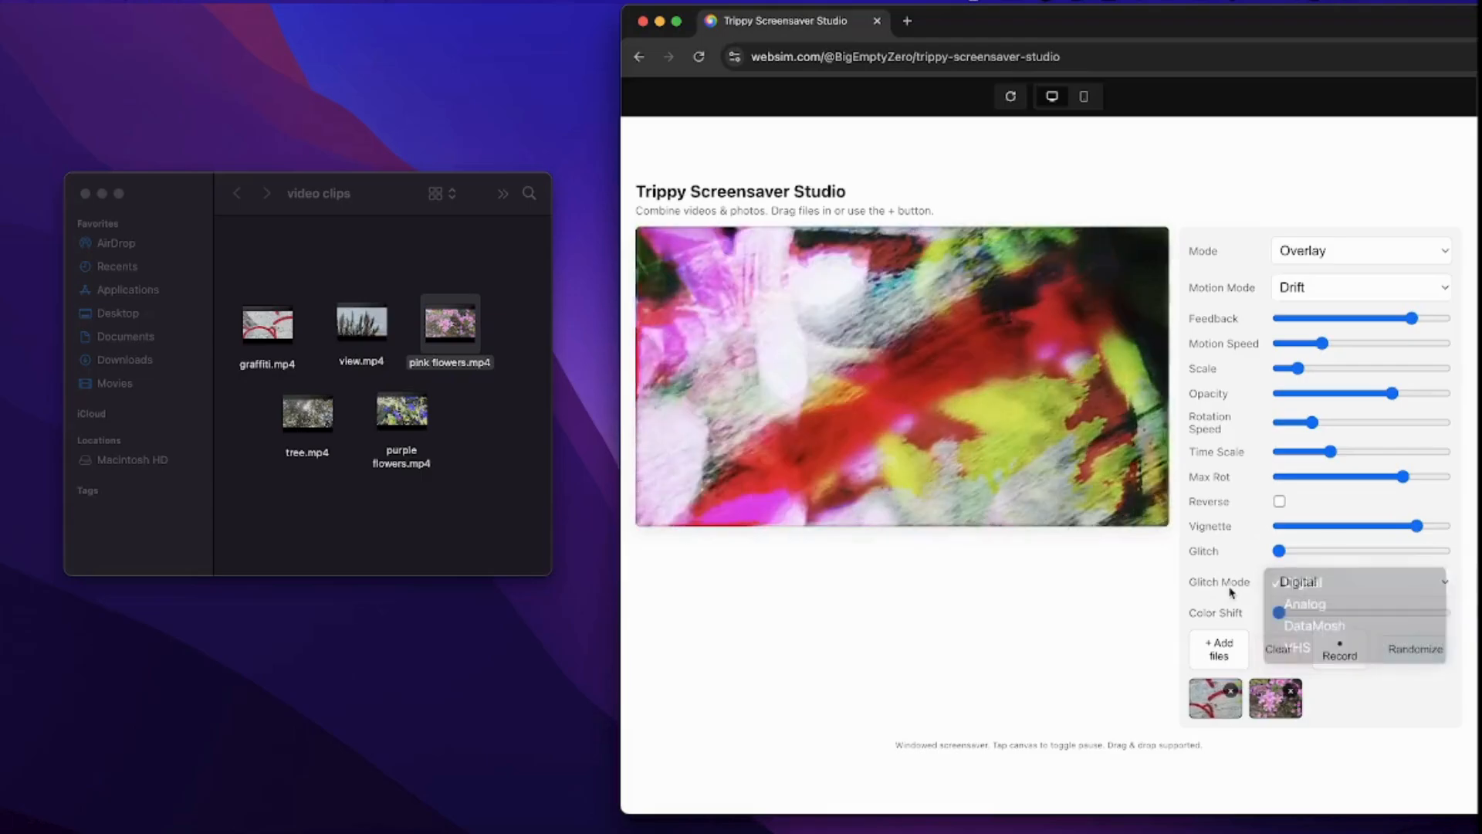
{"action": "left_click_drag", "start_coordinate": [1279, 552], "coordinate": [1467, 553]}
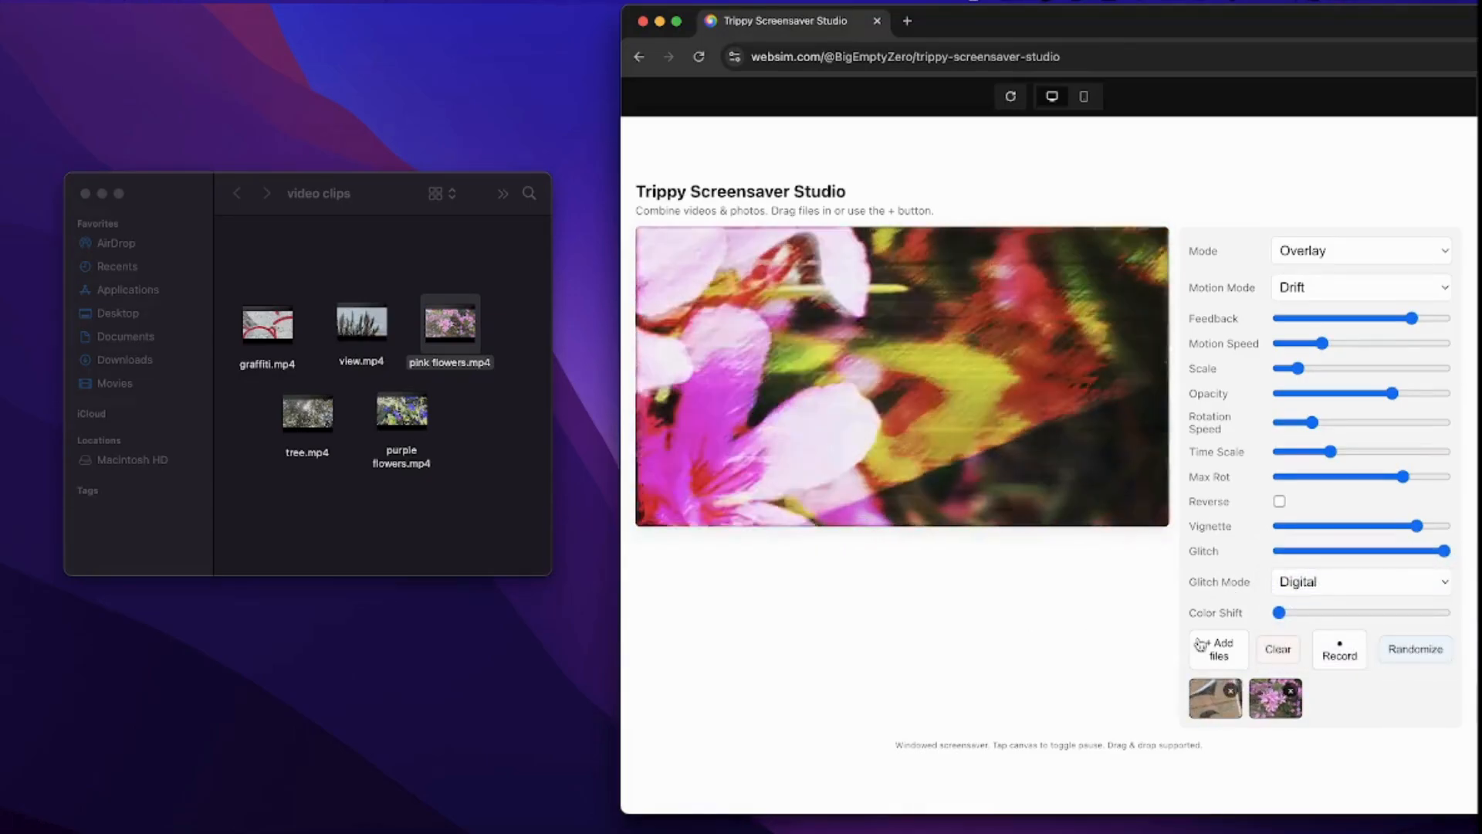
{"action": "left_click", "coordinate": [1312, 591]}
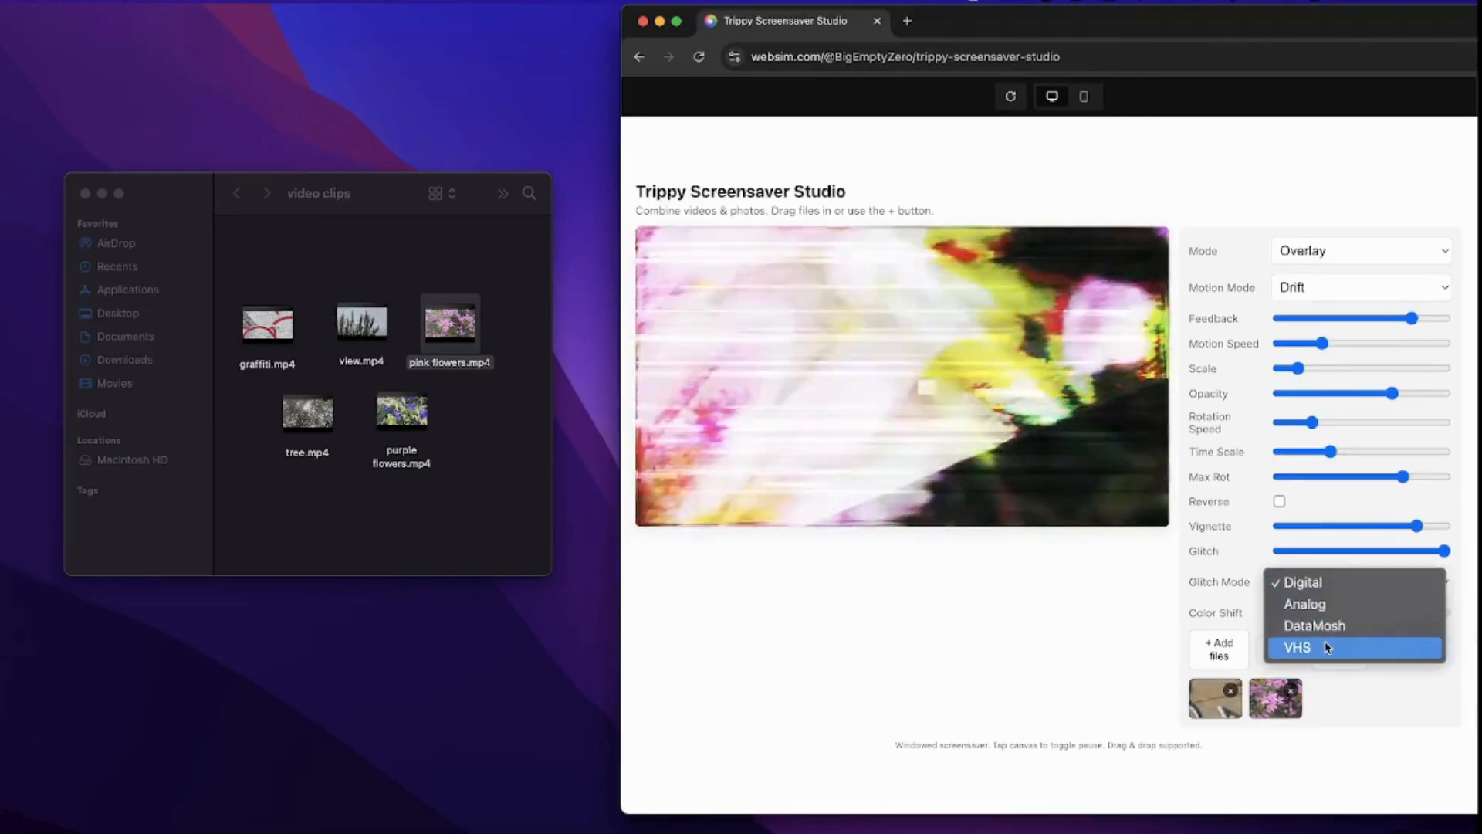
{"action": "left_click", "coordinate": [1329, 646]}
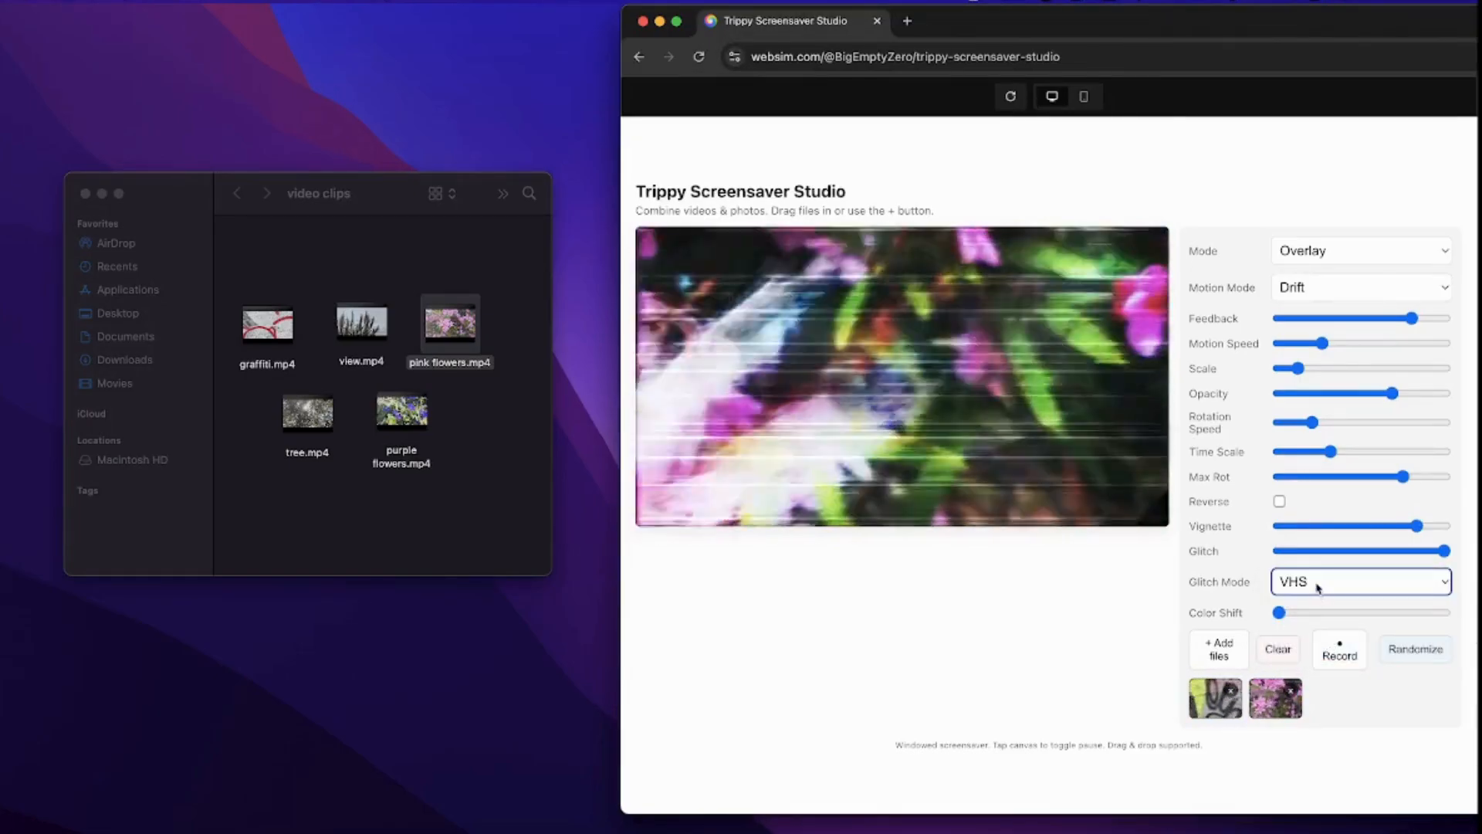
{"action": "left_click", "coordinate": [1320, 587]}
{"action": "left_click", "coordinate": [1310, 569]}
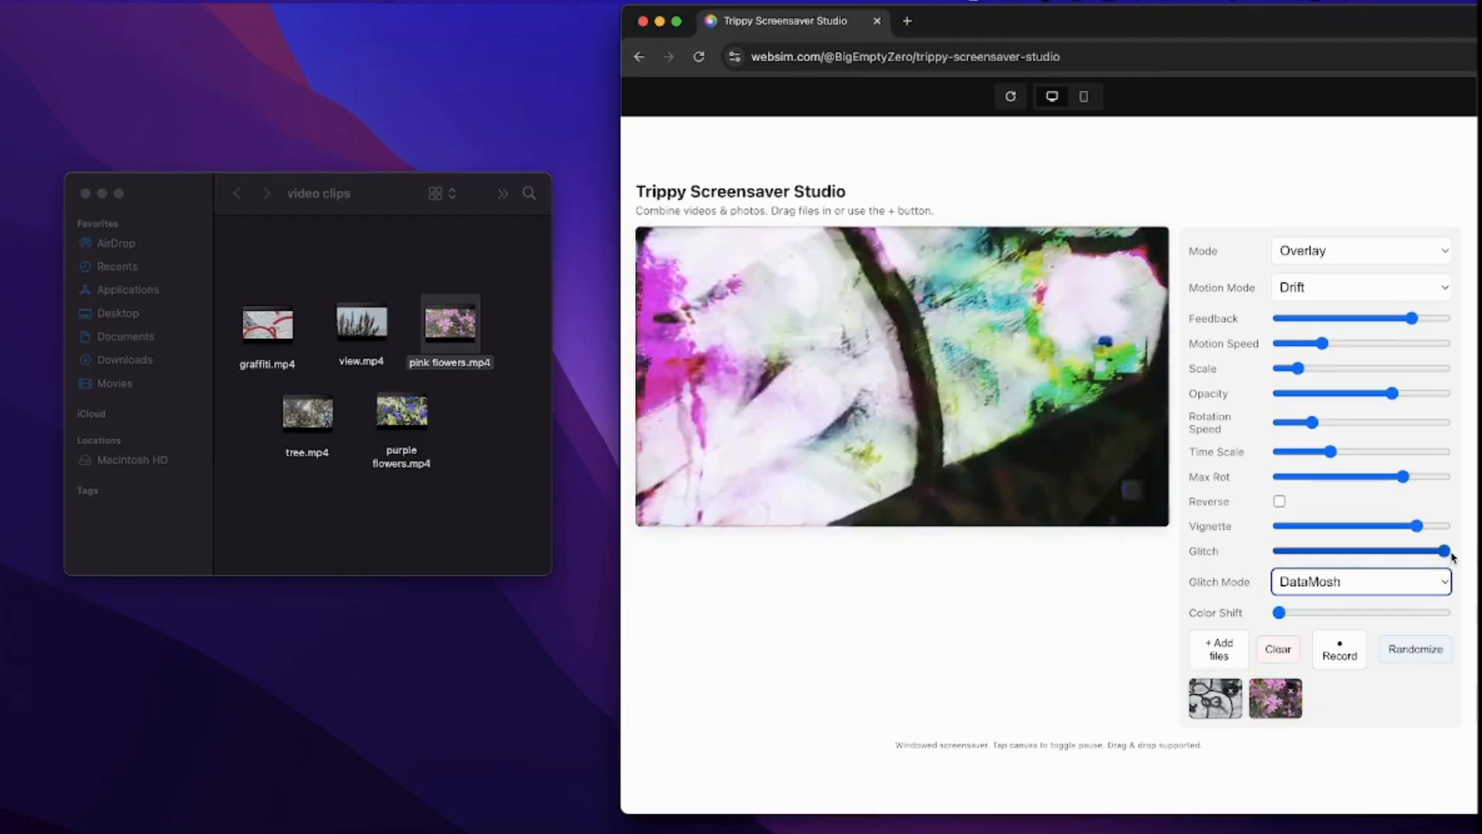
- Lower Scale slightly and raise Feedback a little
{"action": "left_click", "coordinate": [1296, 369]}
{"action": "left_click_drag", "start_coordinate": [1294, 372], "coordinate": [1291, 372]}
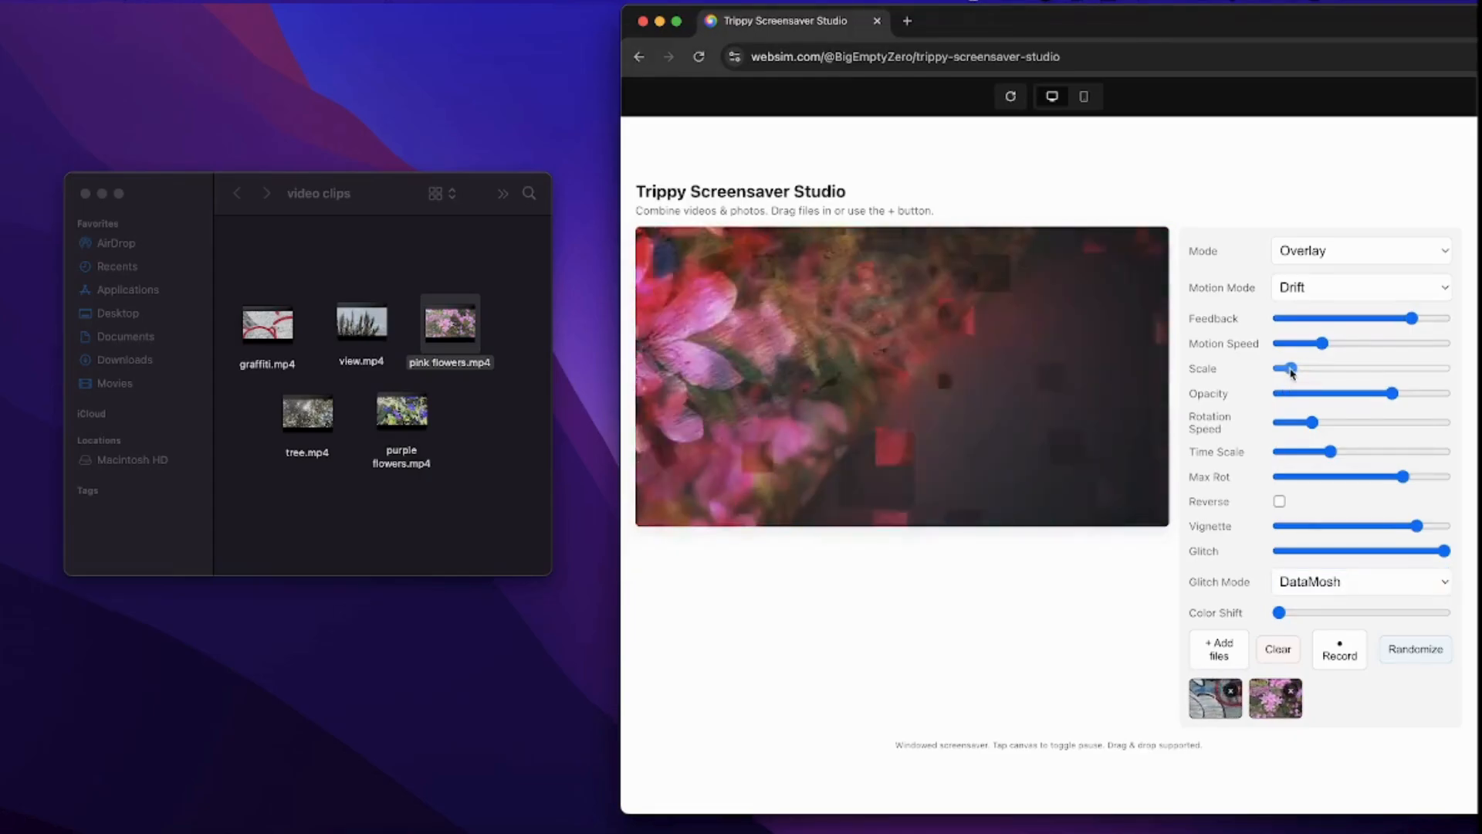
{"action": "left_click_drag", "start_coordinate": [1413, 319], "coordinate": [1423, 322]}
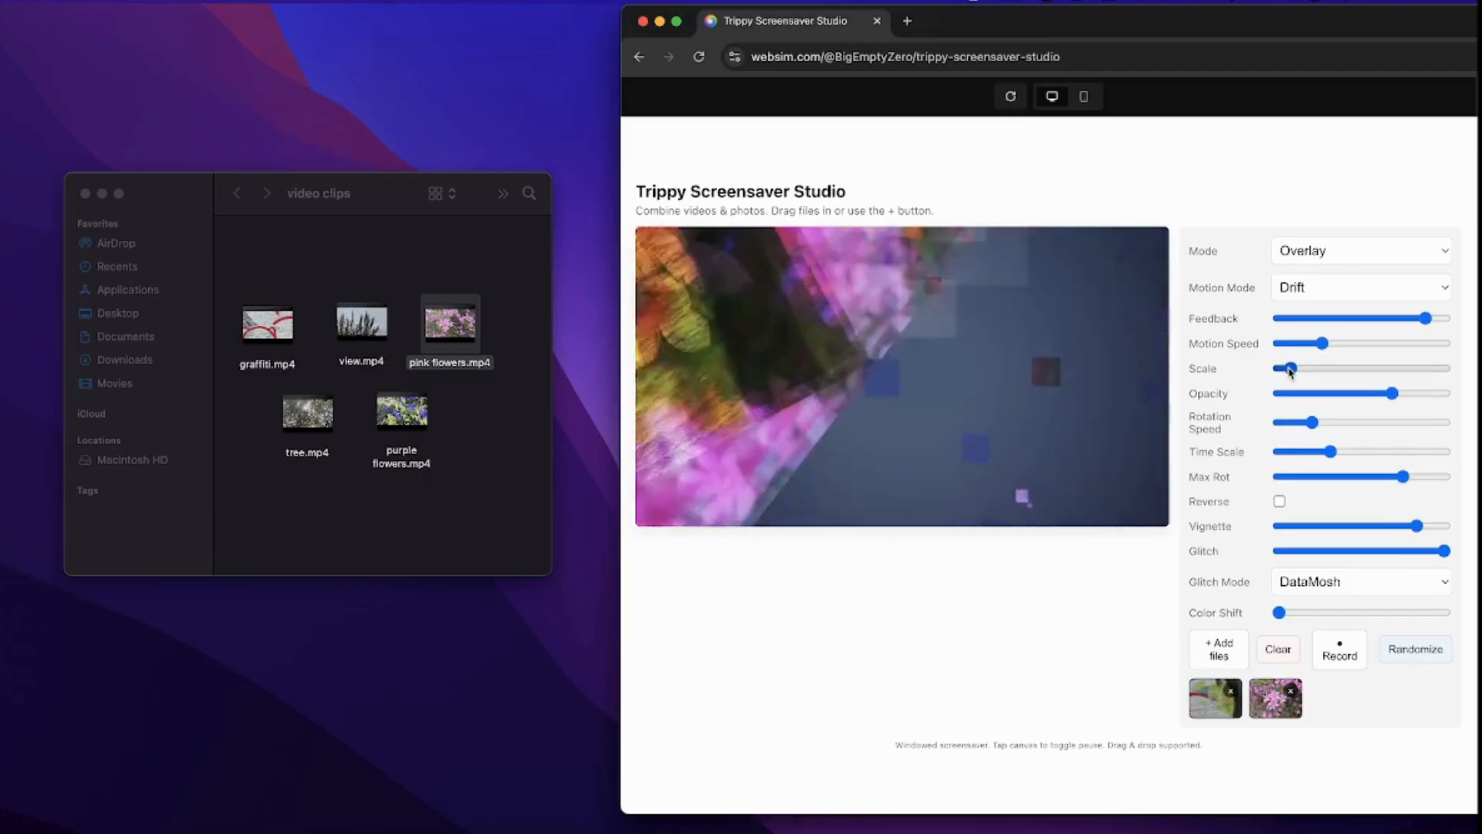
{"action": "left_click_drag", "start_coordinate": [1292, 370], "coordinate": [1294, 371]}
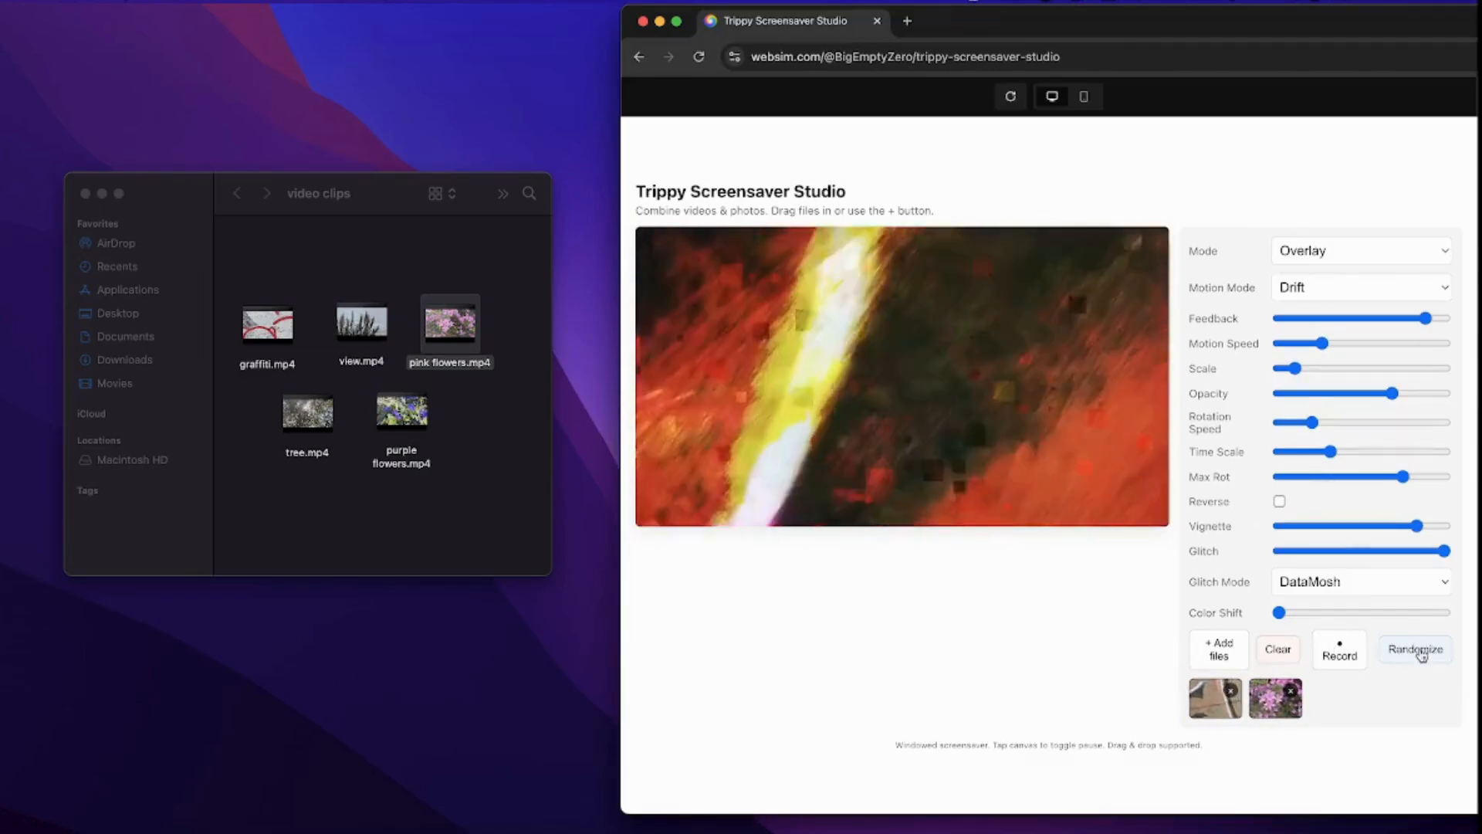
- Randomize all screensaver settings three times
{"action": "left_click", "coordinate": [1417, 650]}
{"action": "left_click", "coordinate": [1419, 651]}
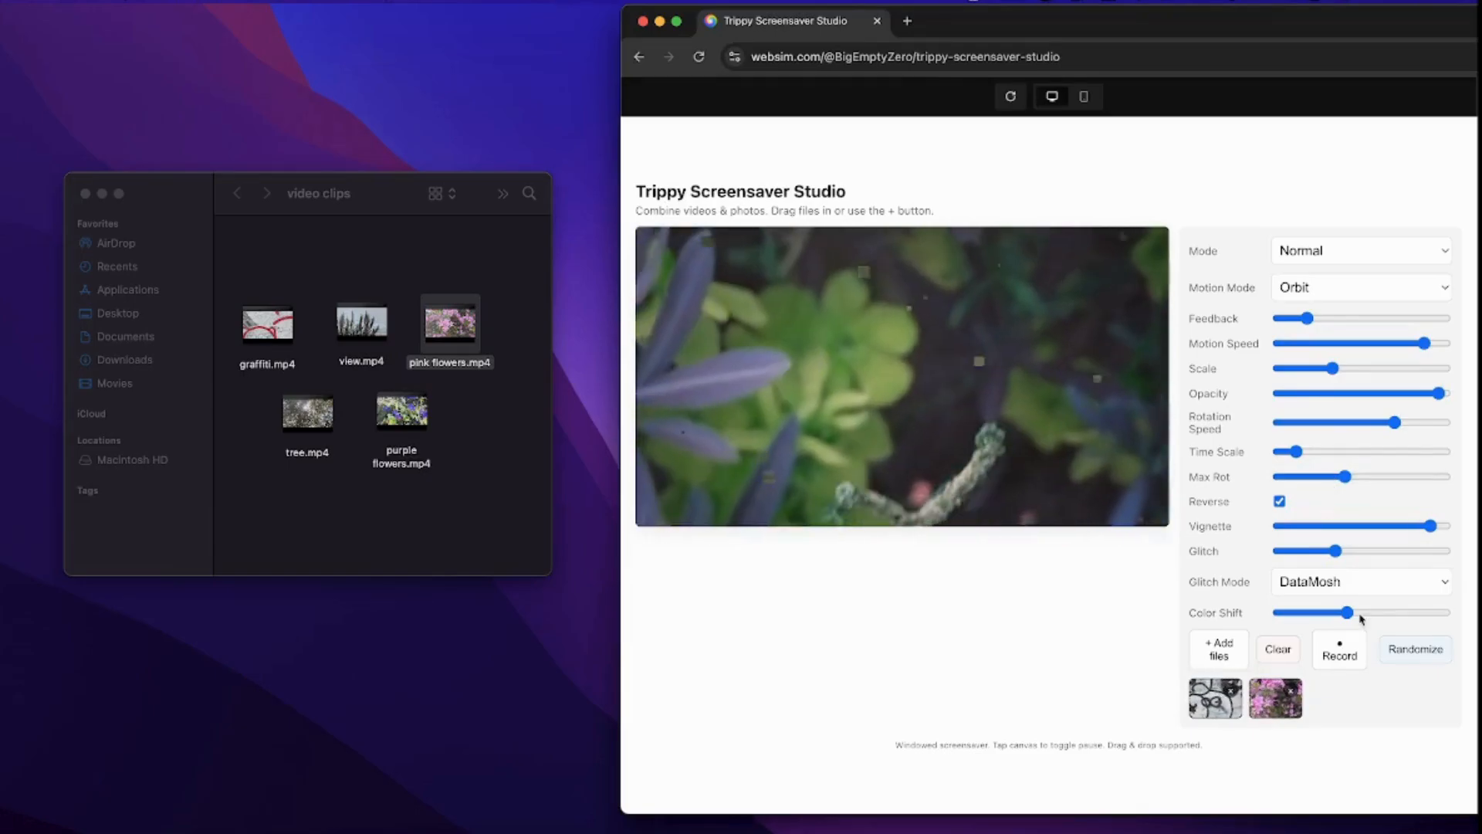
{"action": "left_click", "coordinate": [1416, 650]}
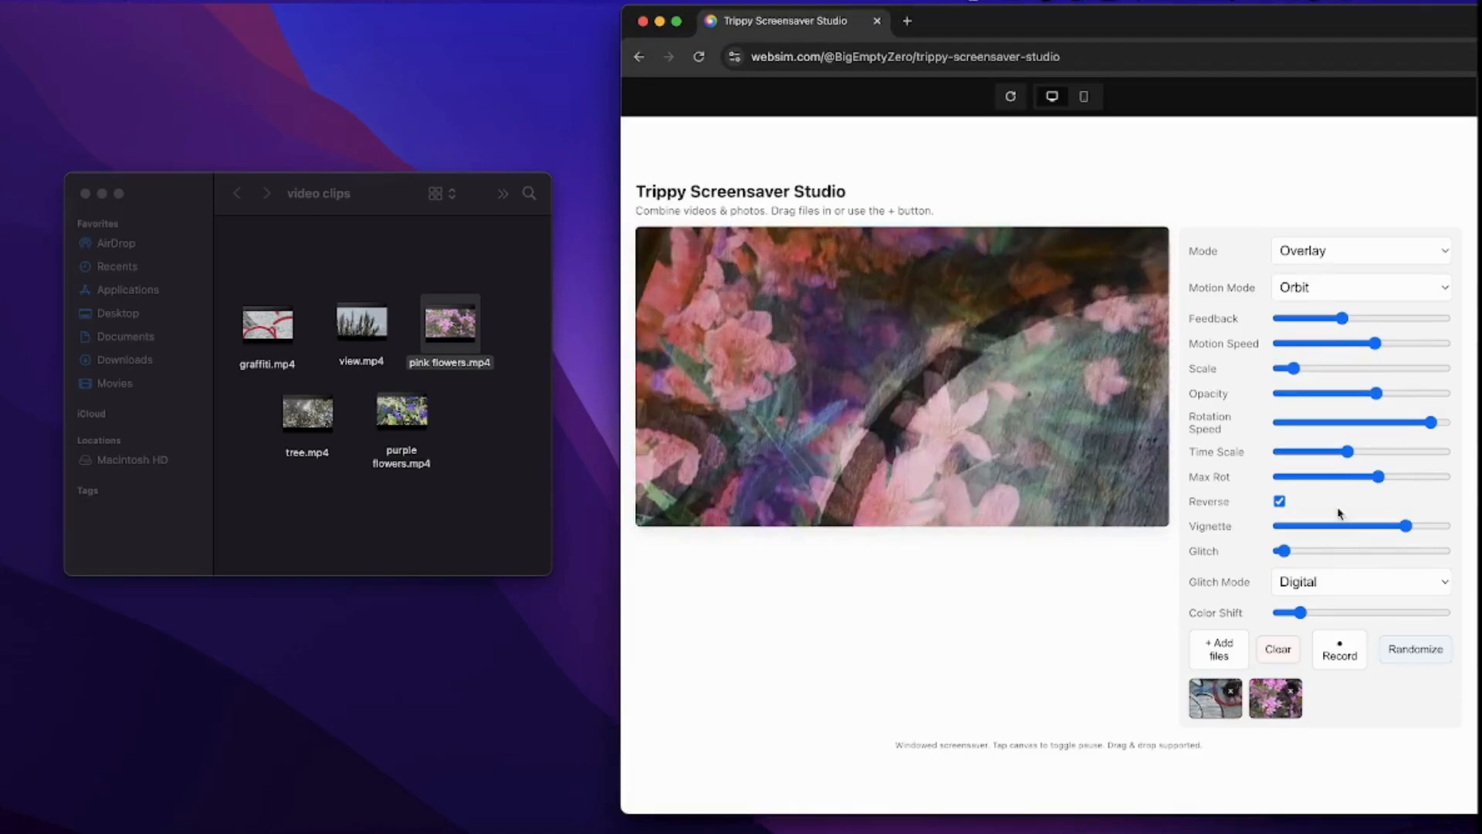
- Set motion mode to Pulse, raise Feedback strongly and Scale slightly, then start recording
{"action": "left_click", "coordinate": [1360, 289]}
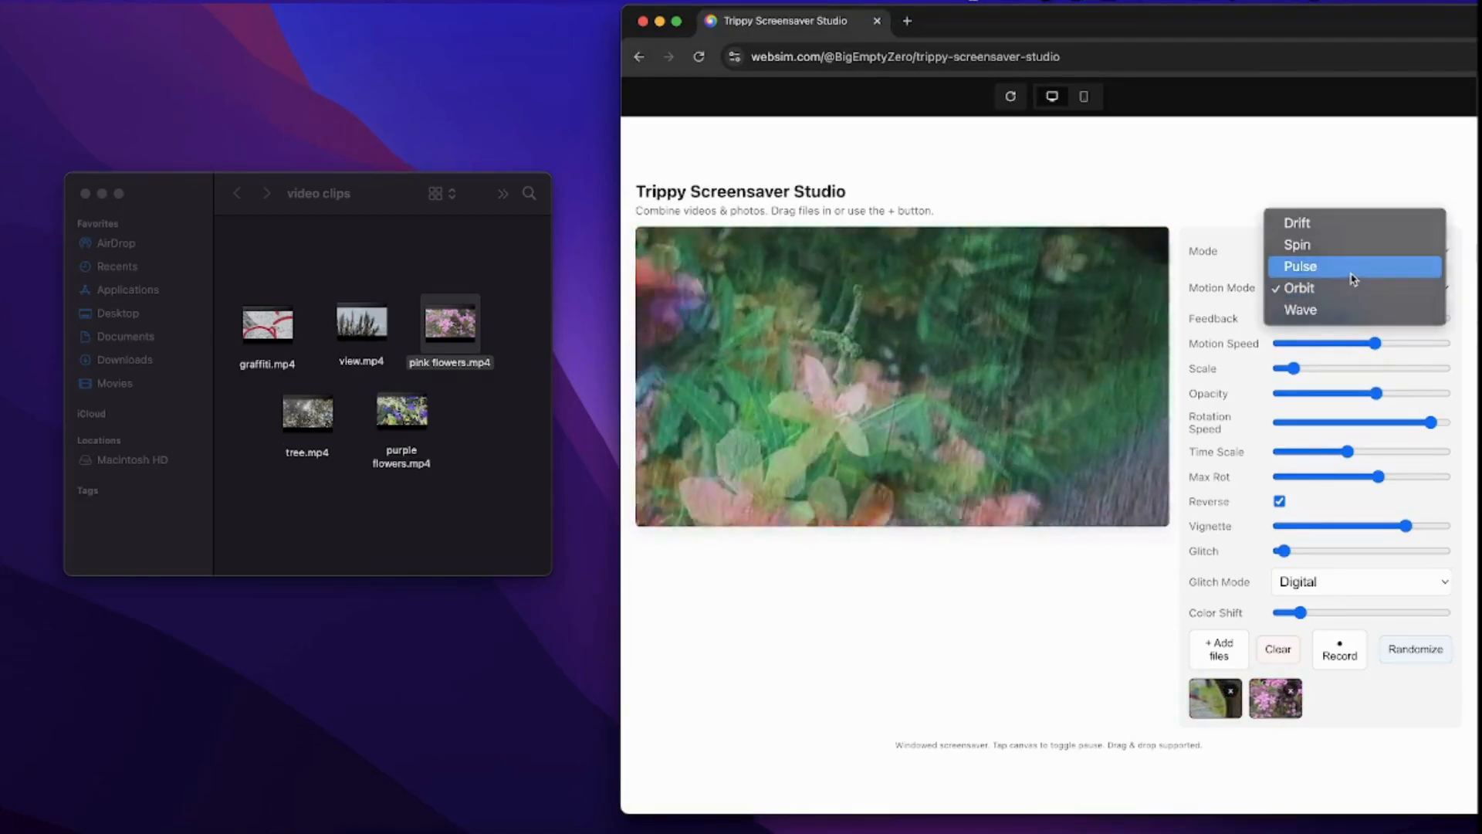
{"action": "left_click", "coordinate": [1354, 279]}
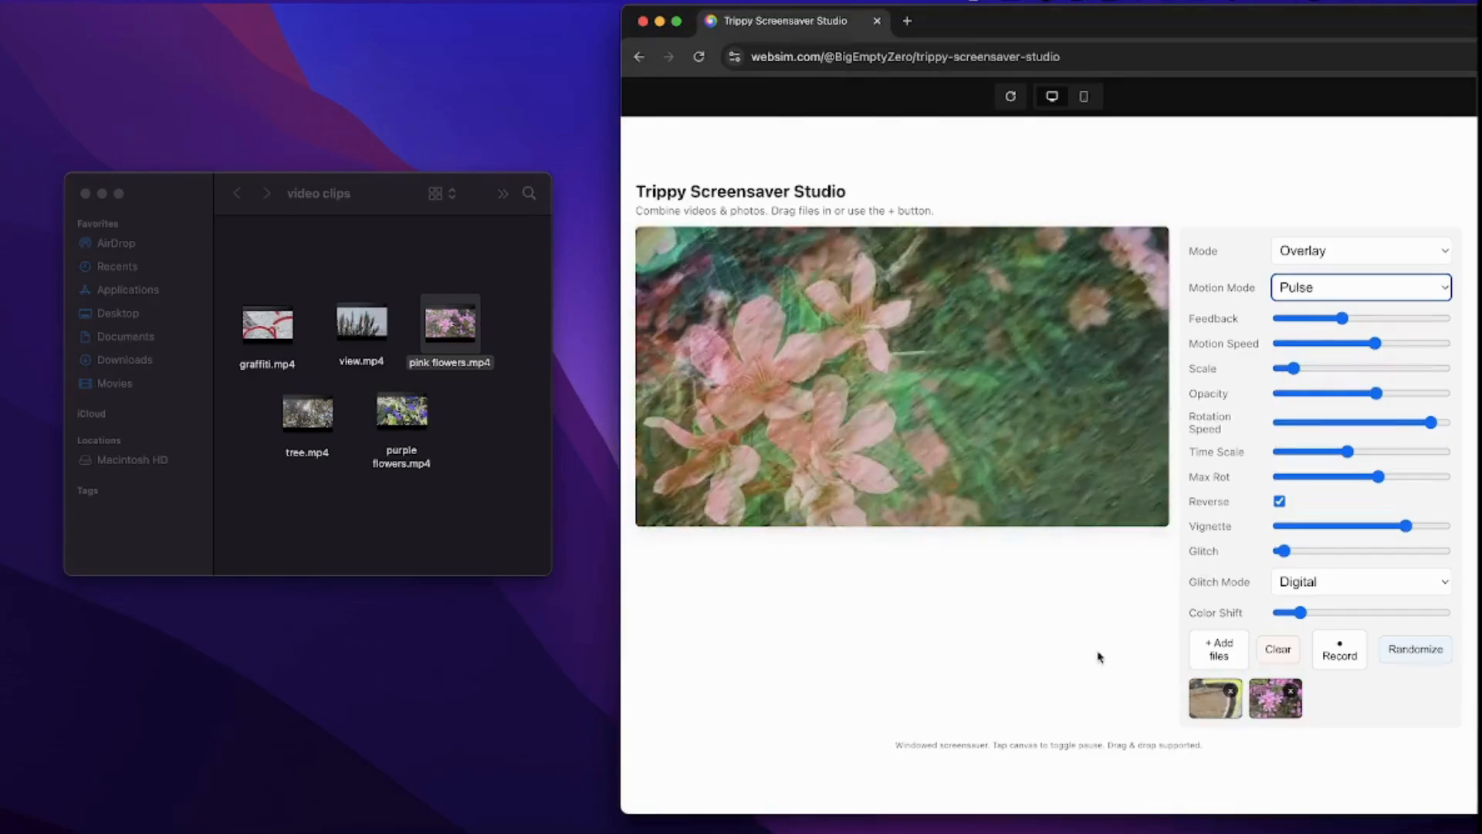
{"action": "left_click_drag", "start_coordinate": [1343, 318], "coordinate": [1426, 321]}
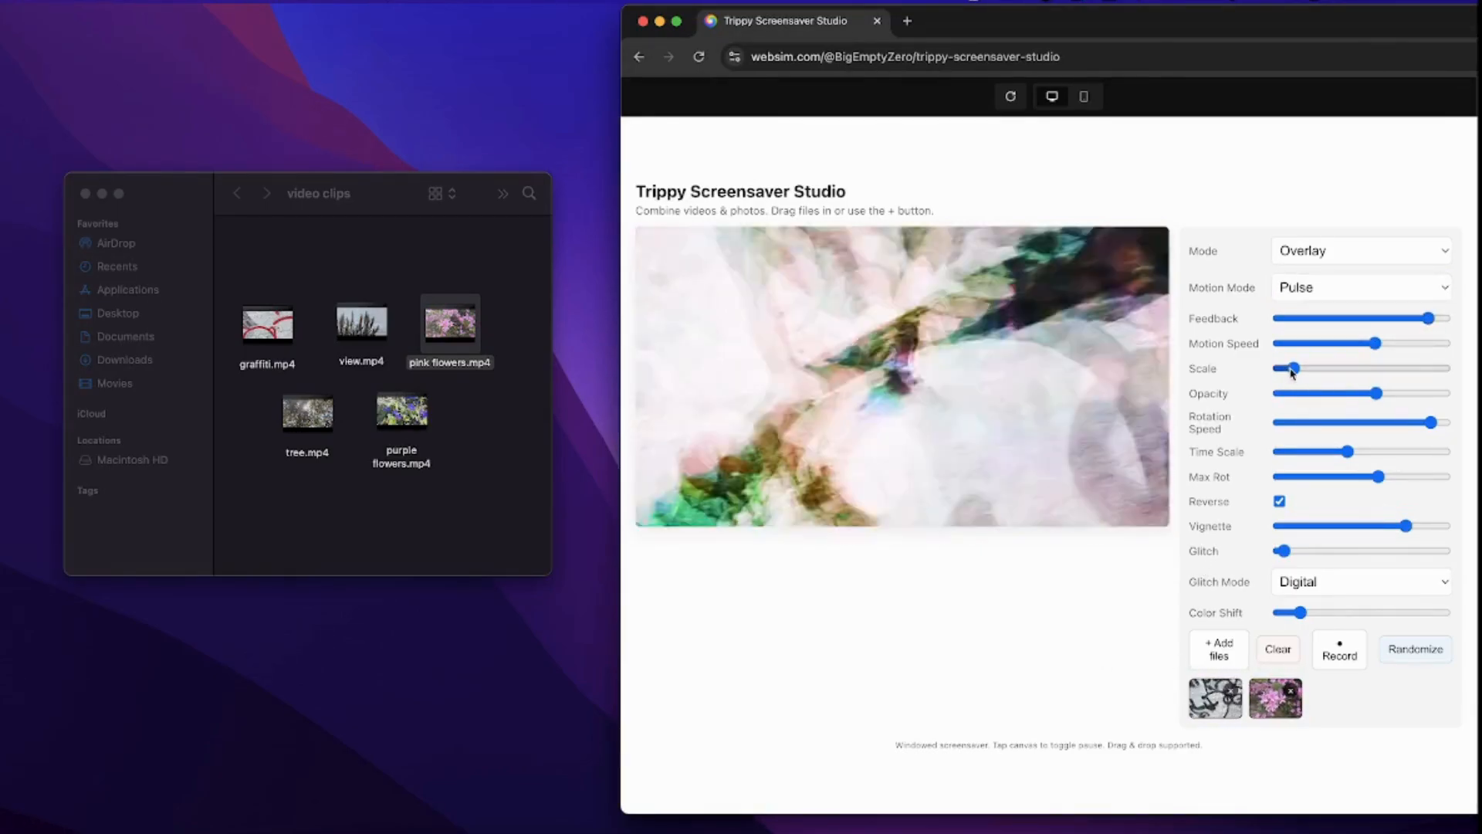
{"action": "left_click_drag", "start_coordinate": [1295, 372], "coordinate": [1299, 373]}
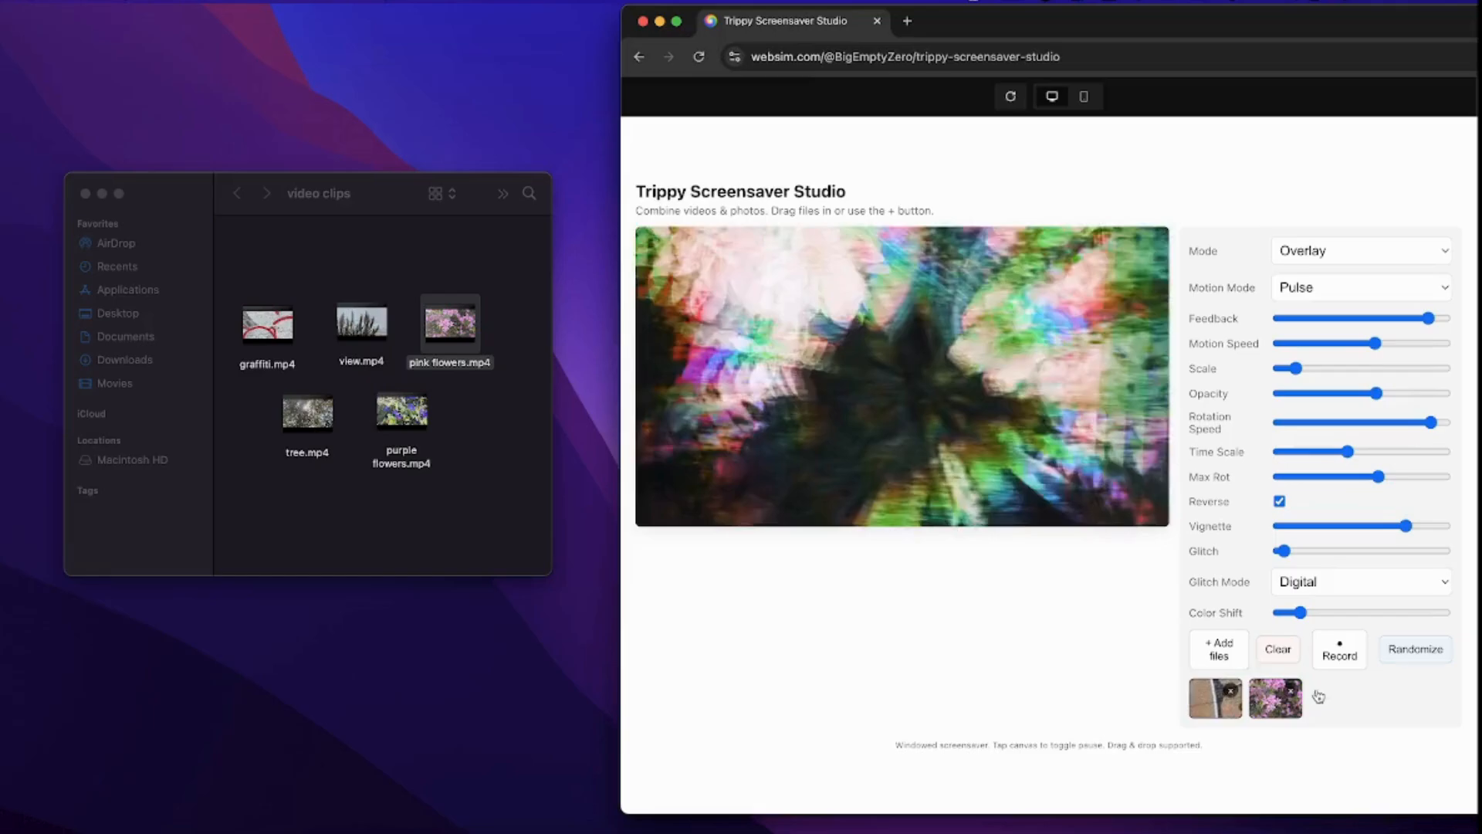
{"action": "left_click", "coordinate": [1350, 660]}
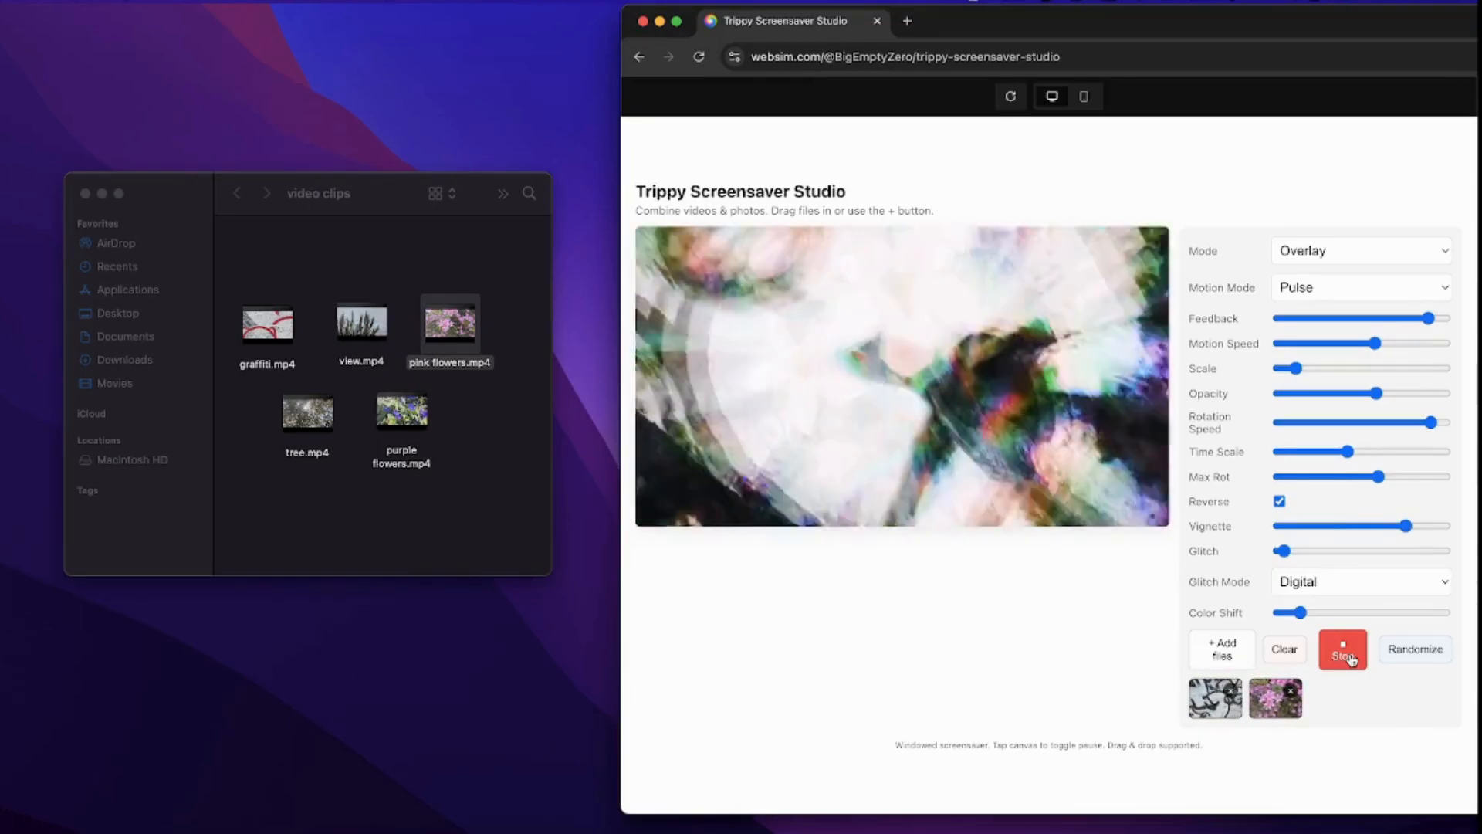
- Stop the recording and save both the main and mobile WebM files to the tutorial folder
{"action": "left_click", "coordinate": [1343, 653]}
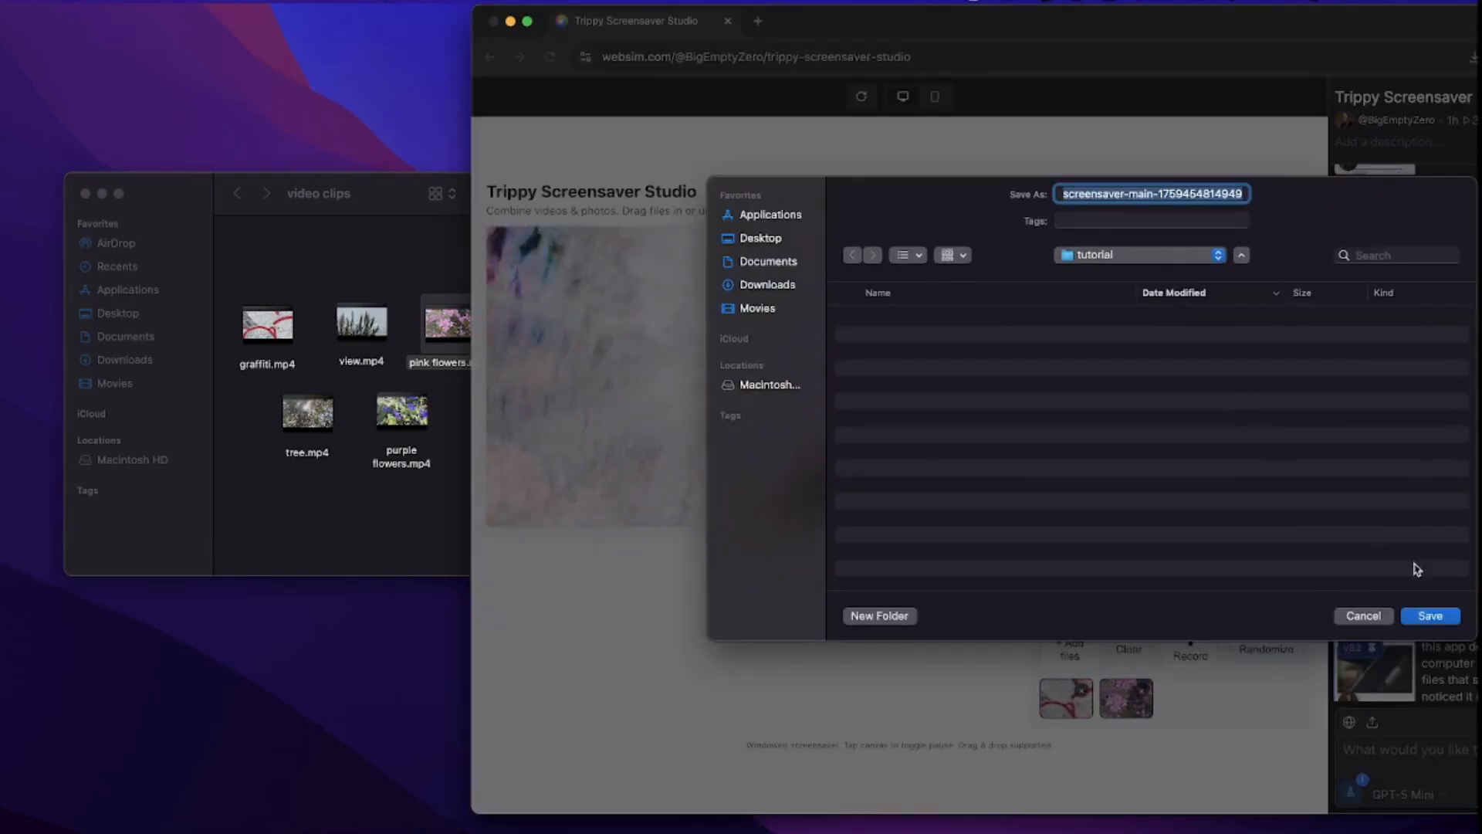
{"action": "left_click", "coordinate": [1432, 616]}
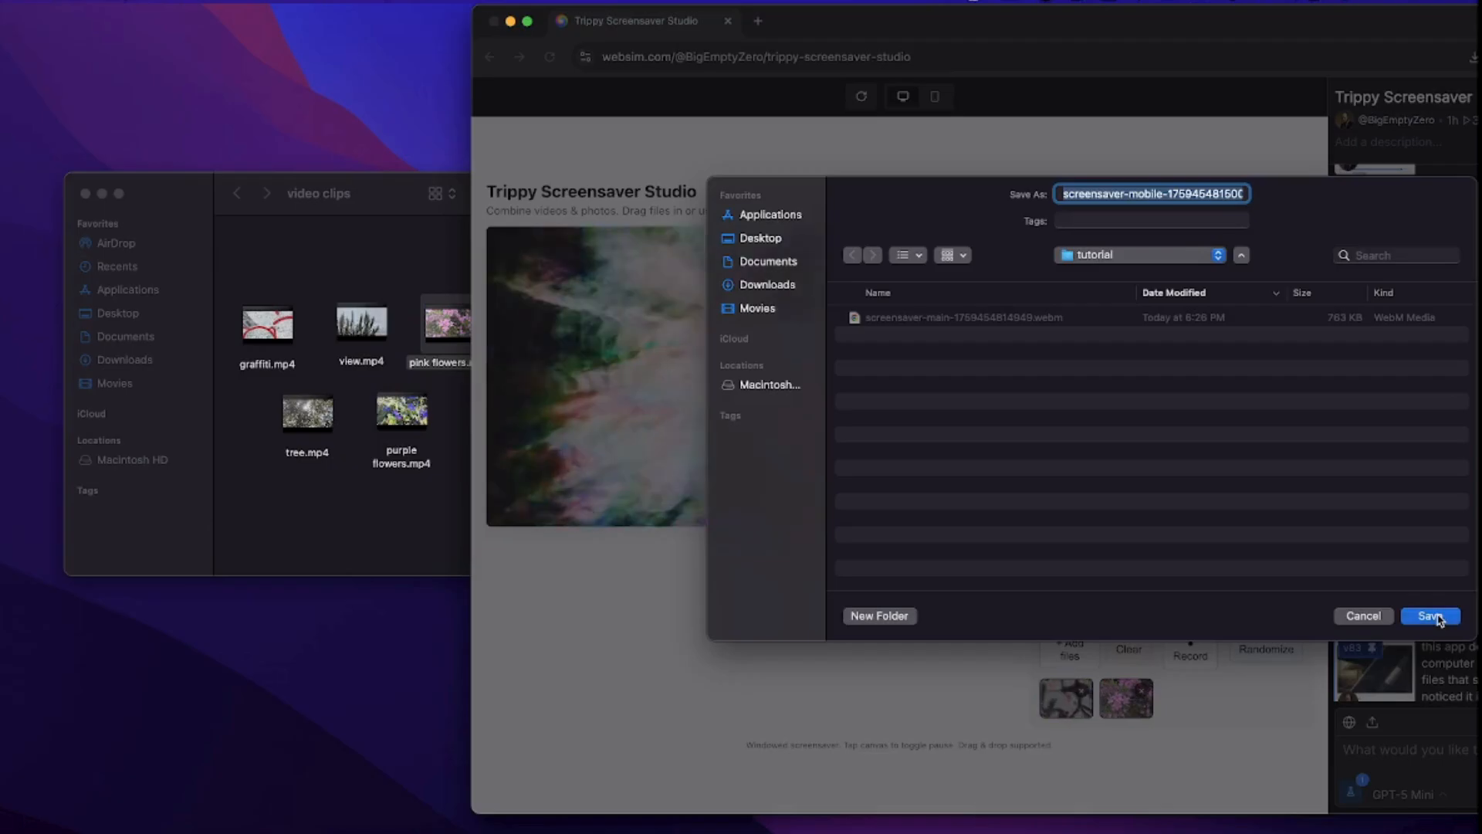
{"action": "left_click", "coordinate": [1437, 618]}
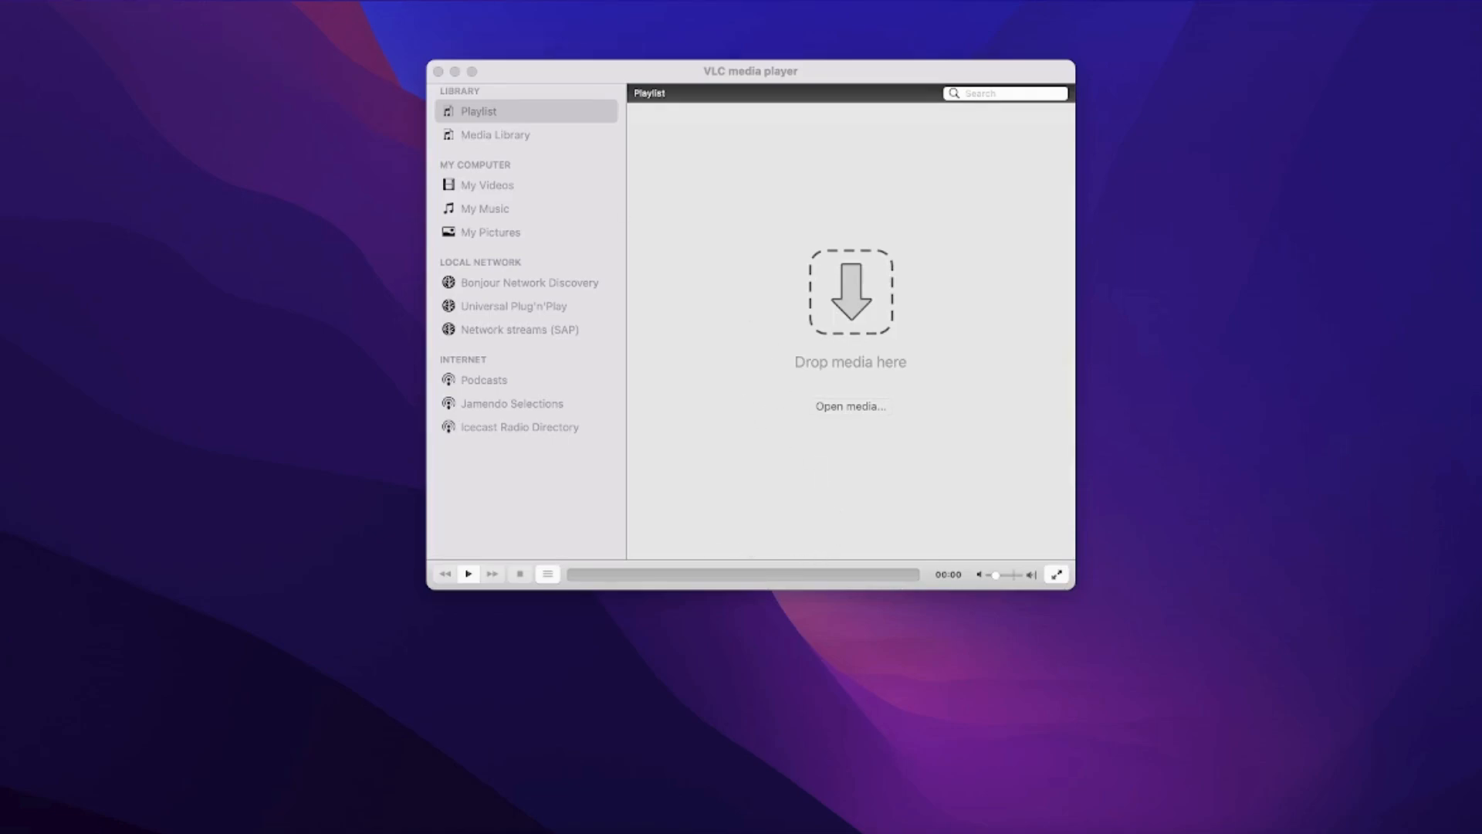
- Load screensaver-mobile-1759454815001.webm as the source in VLC's Convert / Stream window
{"action": "left_click", "coordinate": [129, 2]}
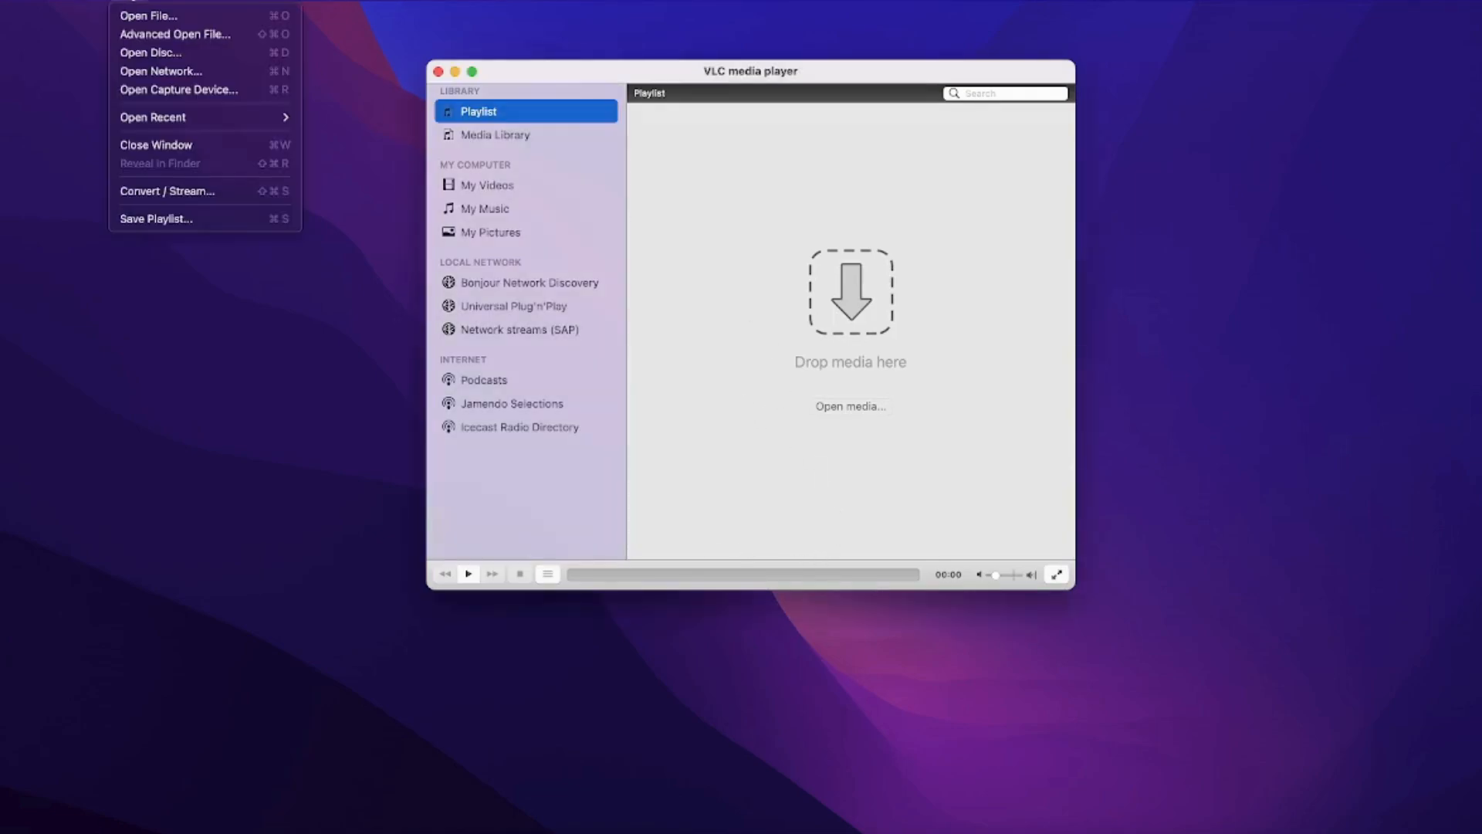
{"action": "left_click", "coordinate": [179, 191]}
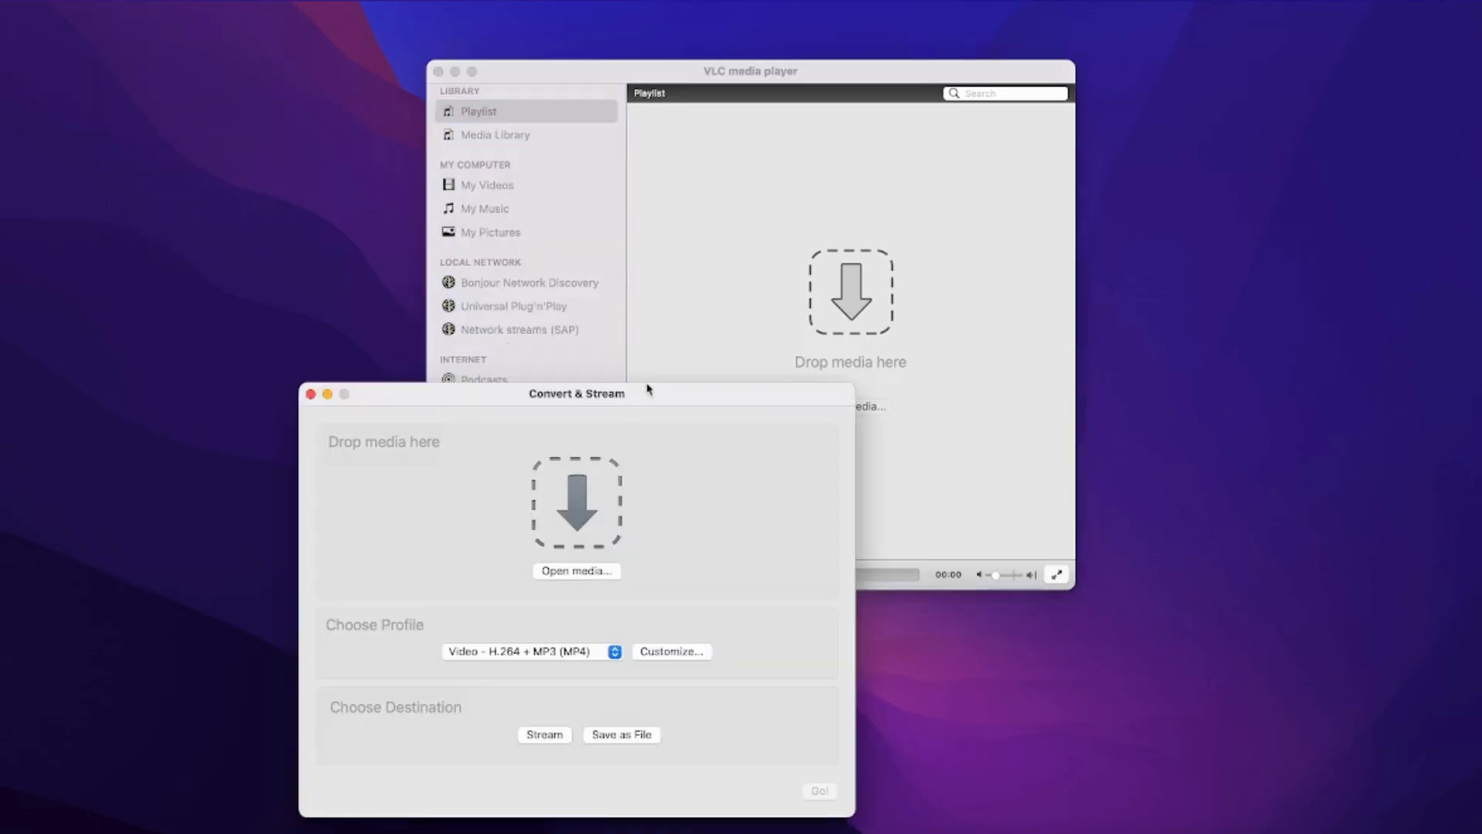
{"action": "left_click_drag", "start_coordinate": [647, 389], "coordinate": [856, 224]}
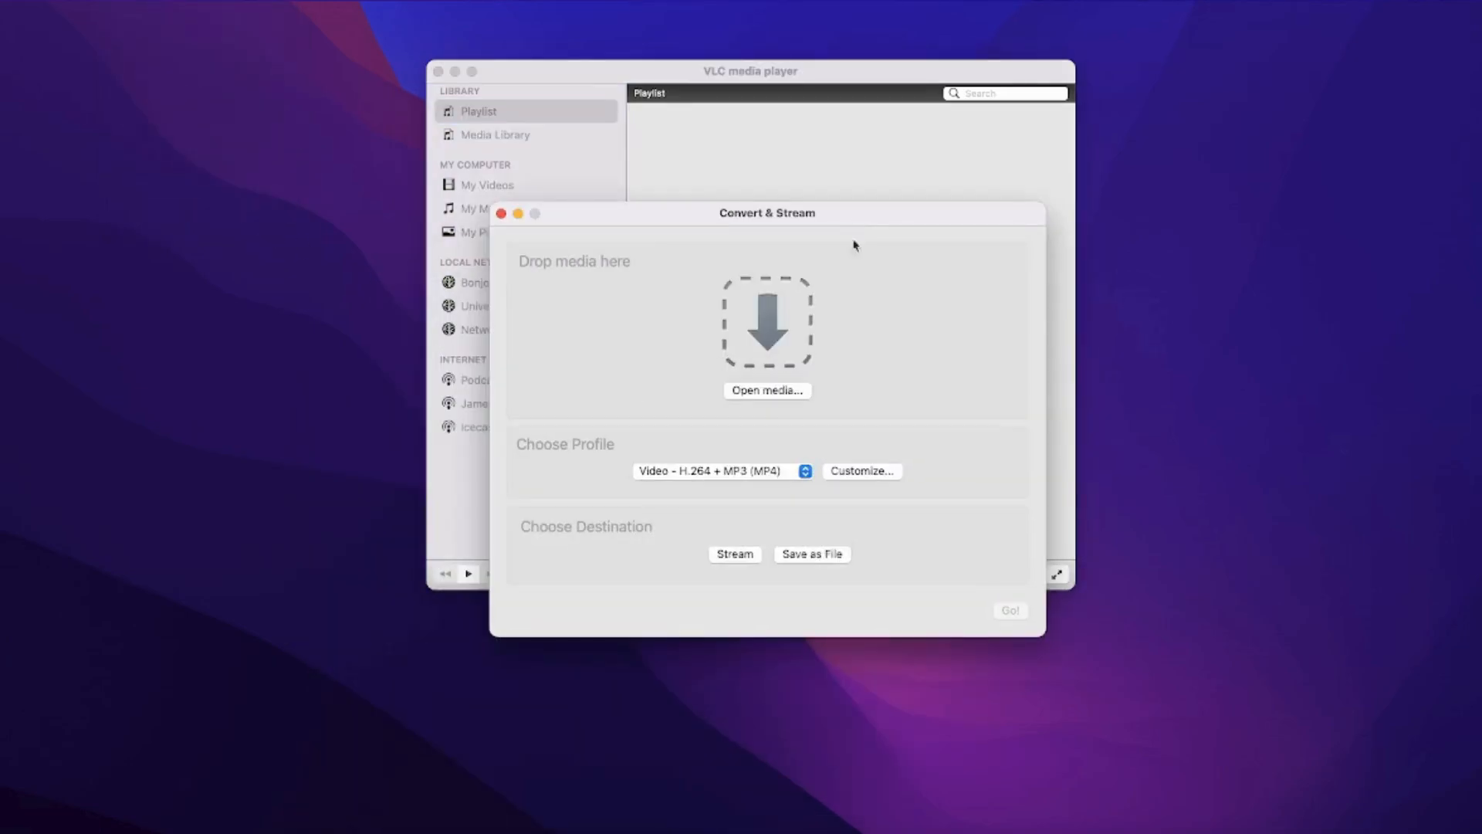
{"action": "left_click", "coordinate": [783, 391]}
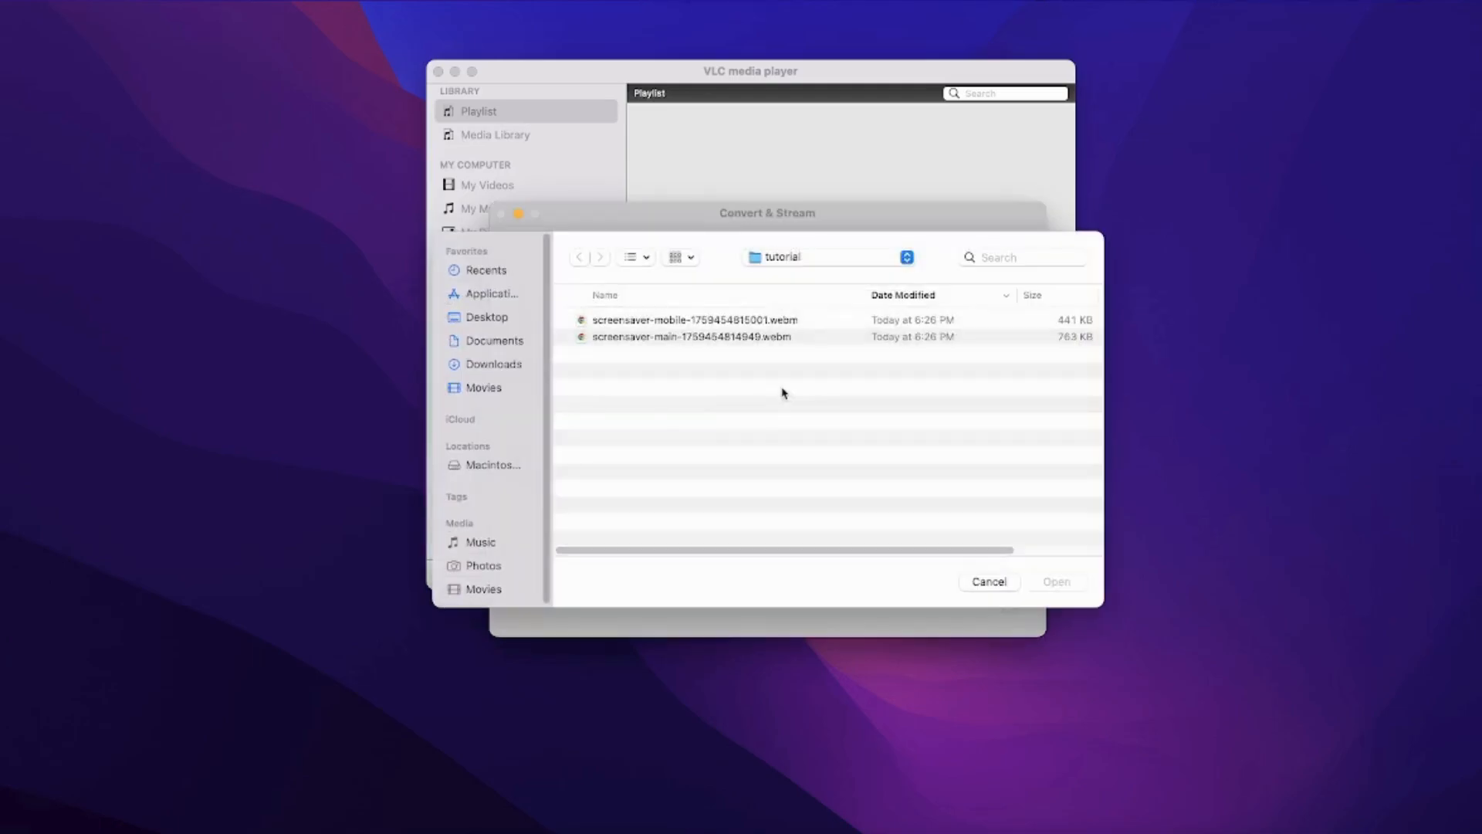
{"action": "left_click", "coordinate": [686, 322]}
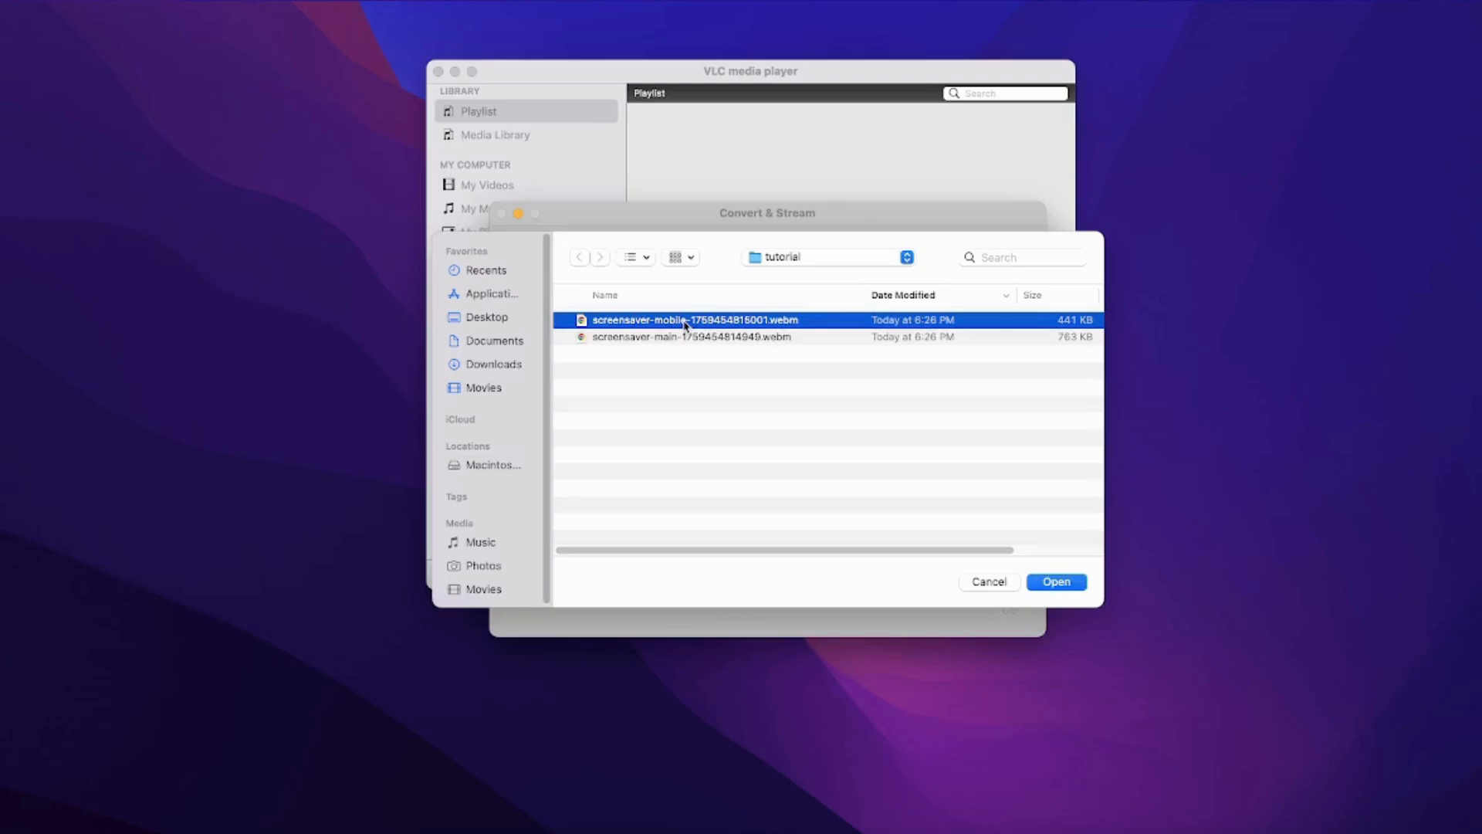
{"action": "left_click", "coordinate": [1056, 583]}
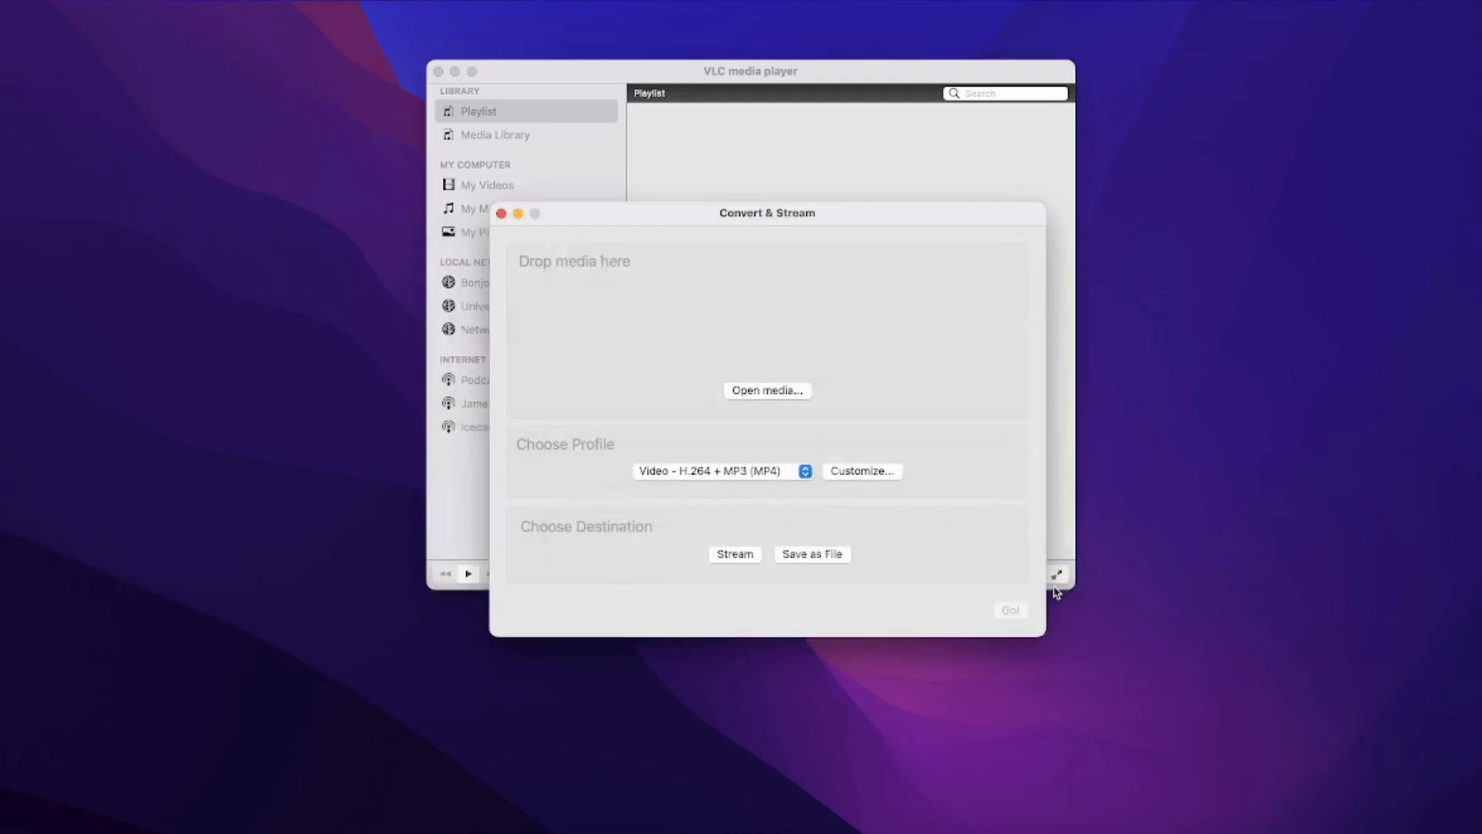
- Save the output as a same-named .m4v file in tutorial and start converting
{"action": "left_click", "coordinate": [802, 557]}
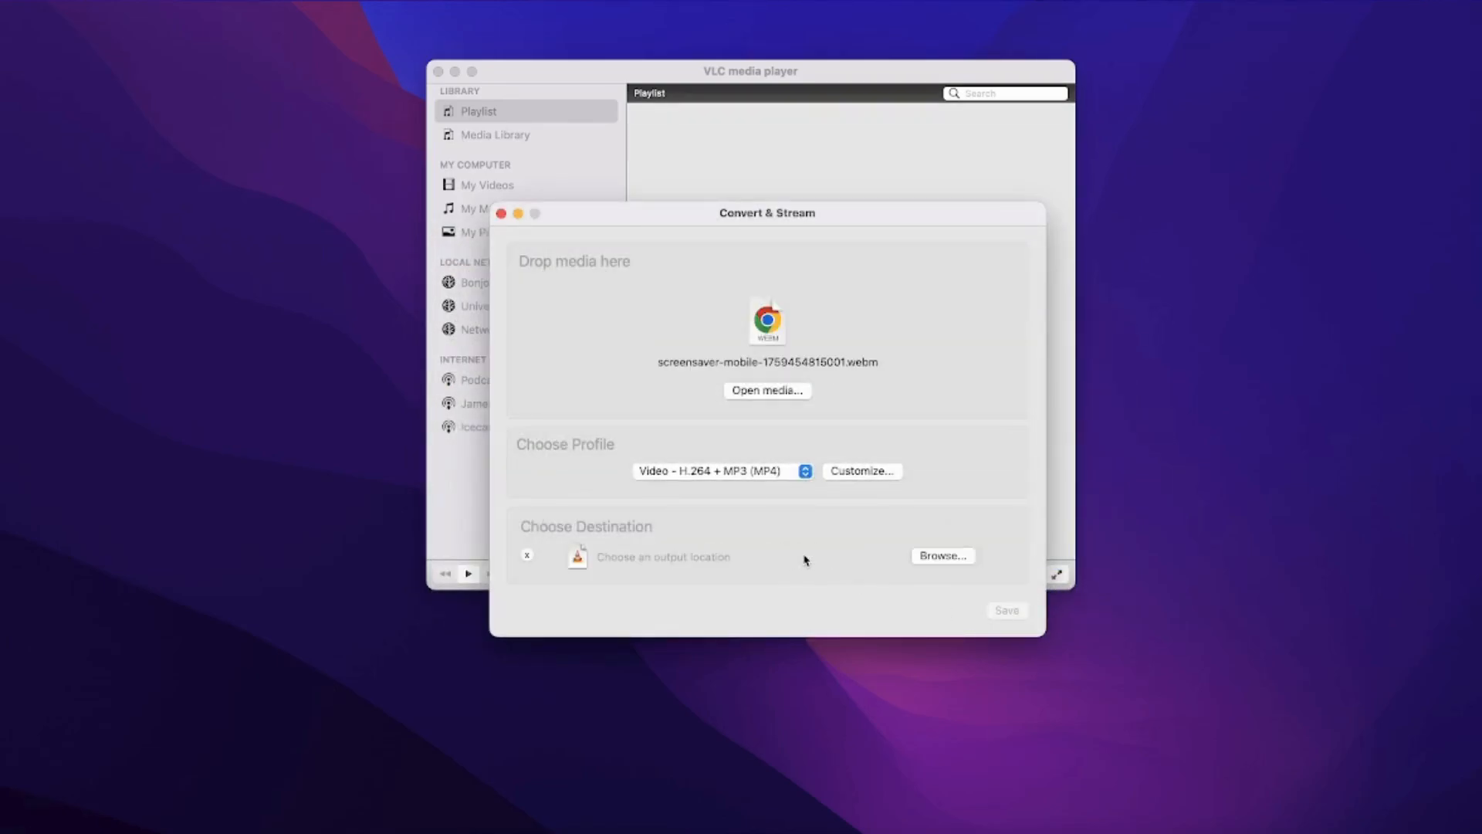
{"action": "left_click", "coordinate": [964, 564]}
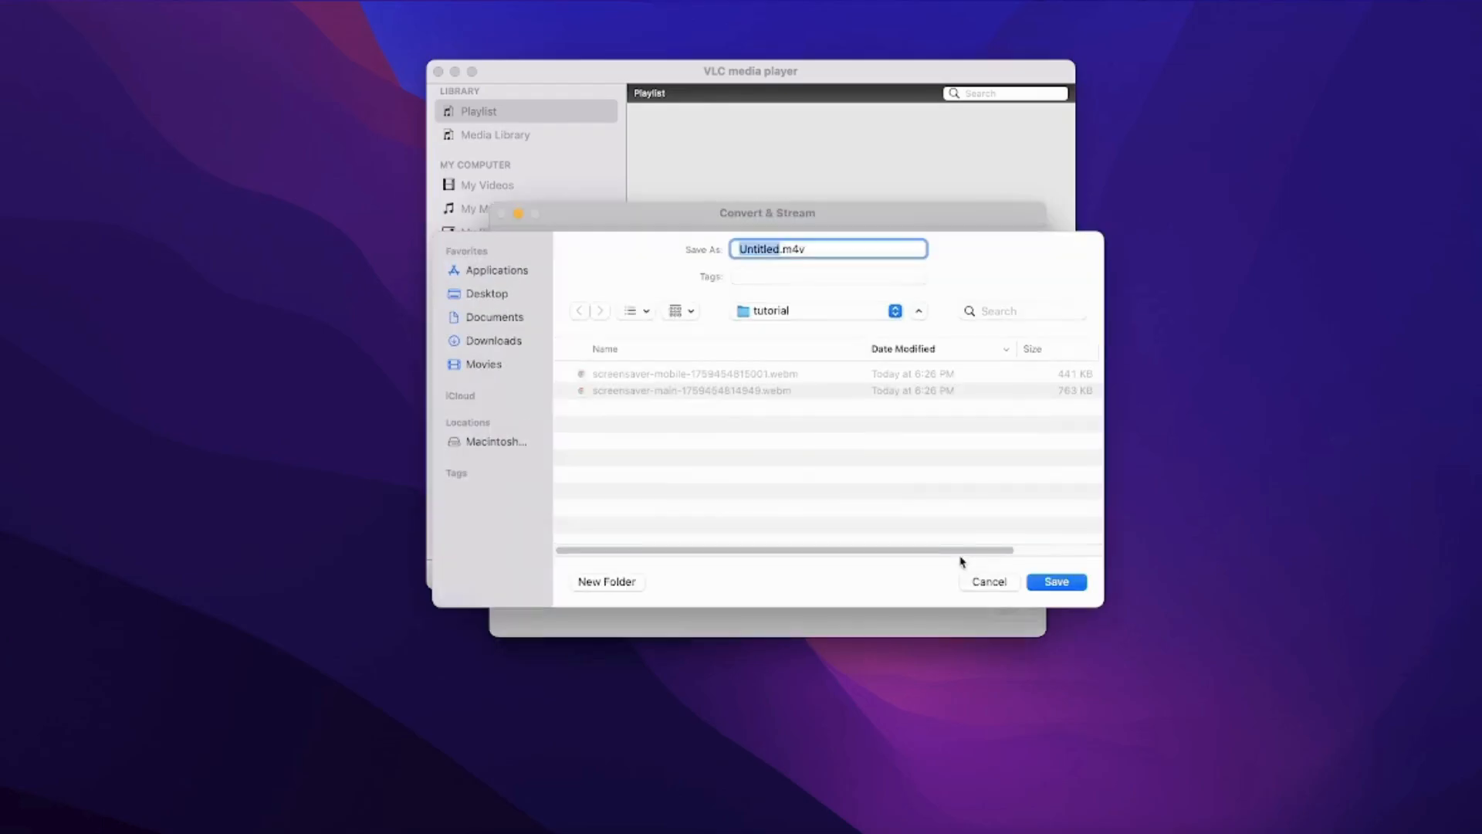
{"action": "left_click", "coordinate": [740, 379]}
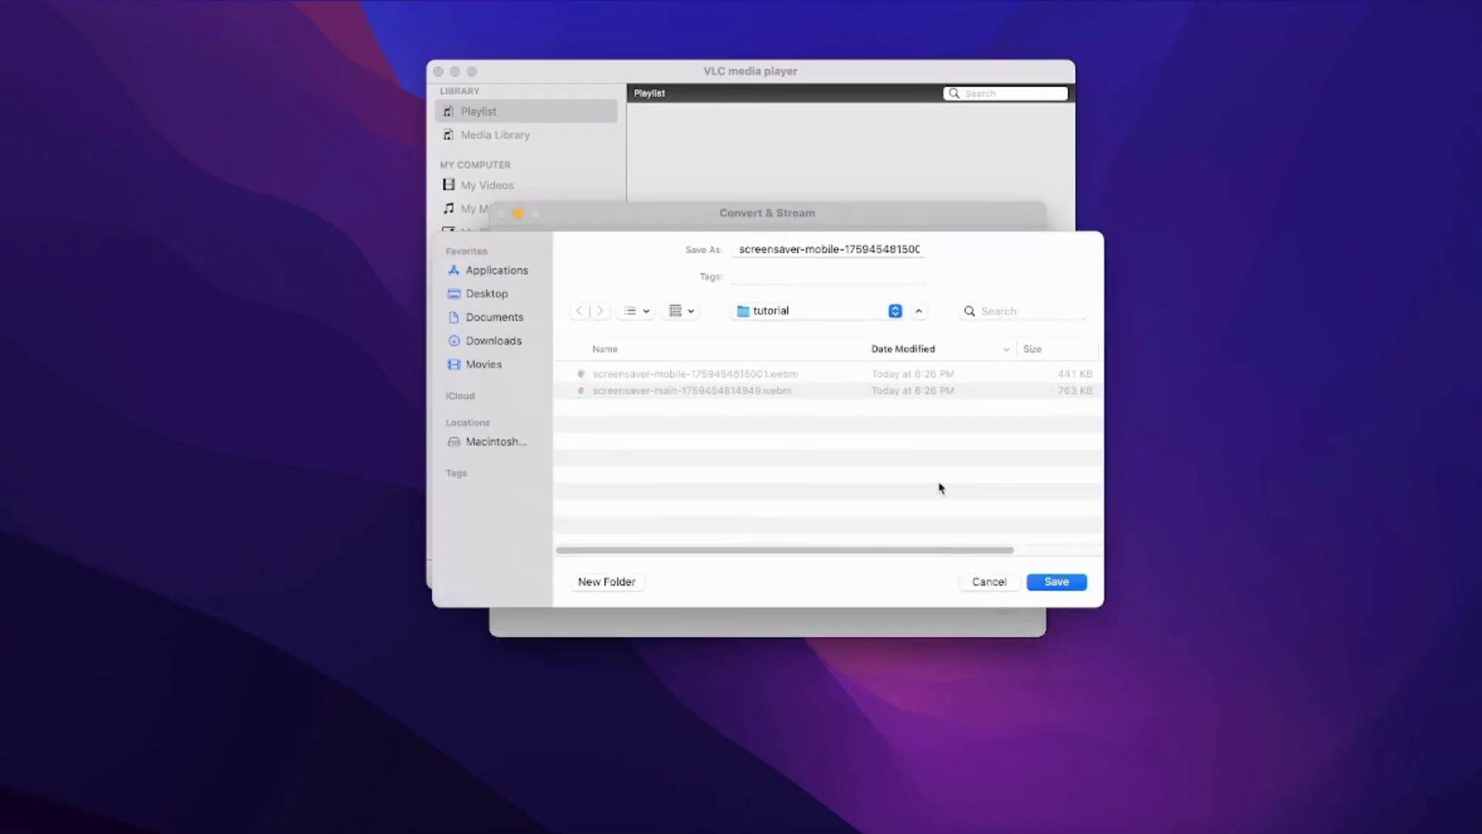
{"action": "left_click", "coordinate": [1050, 582]}
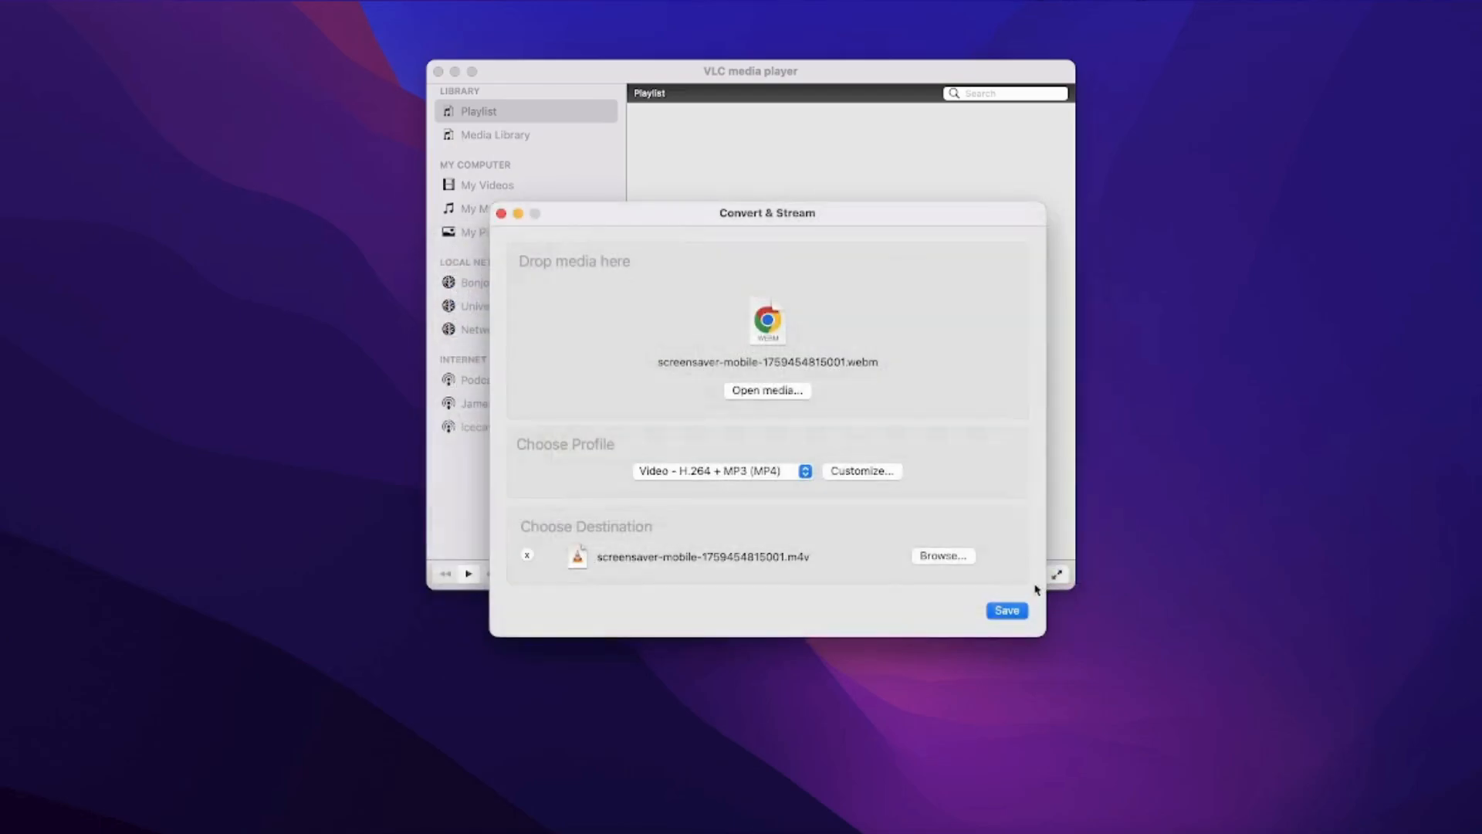
{"action": "left_click", "coordinate": [1015, 611]}
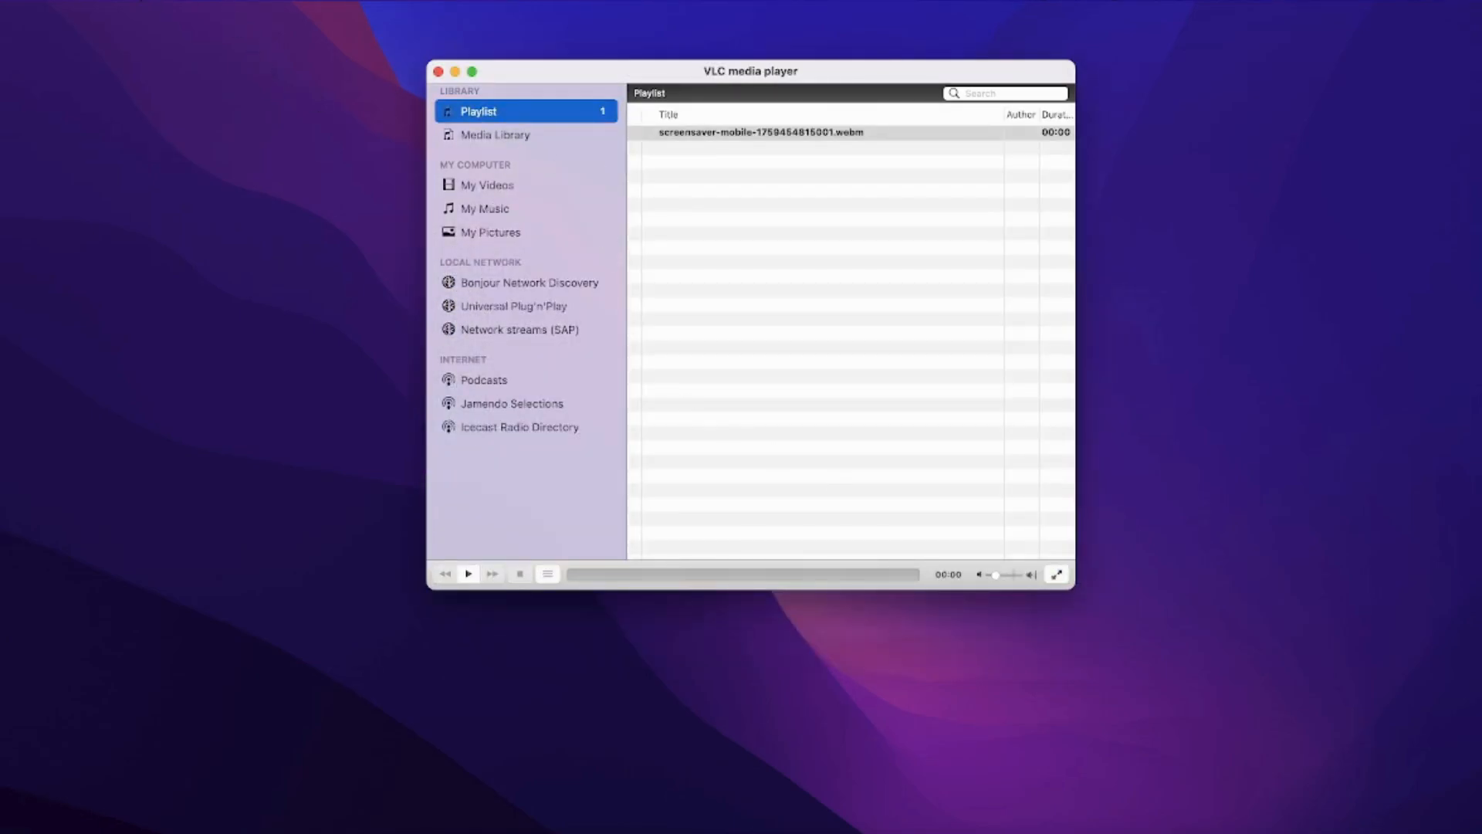
{"action": "left_click", "coordinate": [127, 3]}
- Load screensaver-main-1759454814949.webm as the Convert / Stream source
{"action": "left_click", "coordinate": [216, 201]}
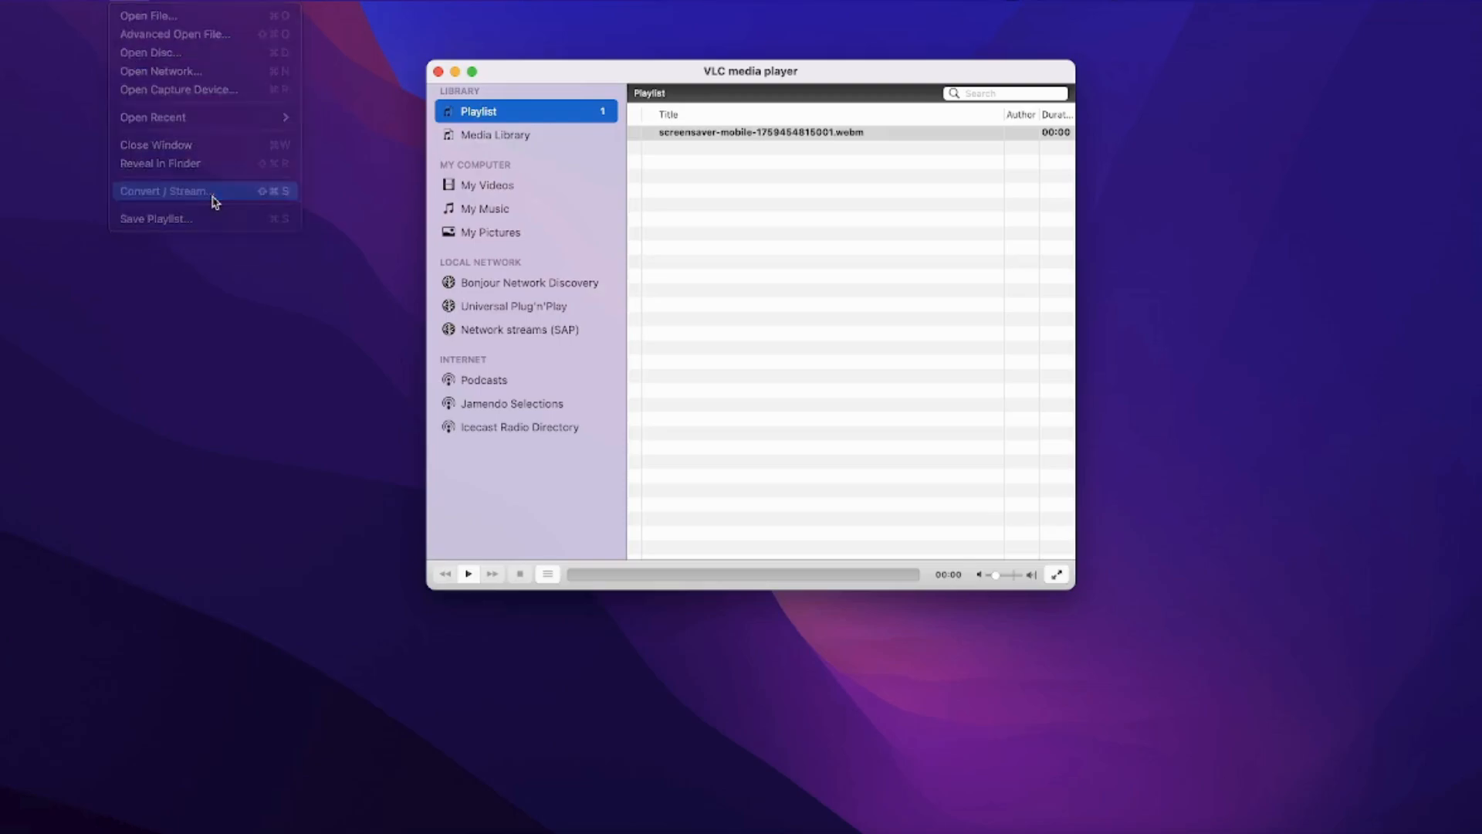
{"action": "left_click", "coordinate": [793, 391]}
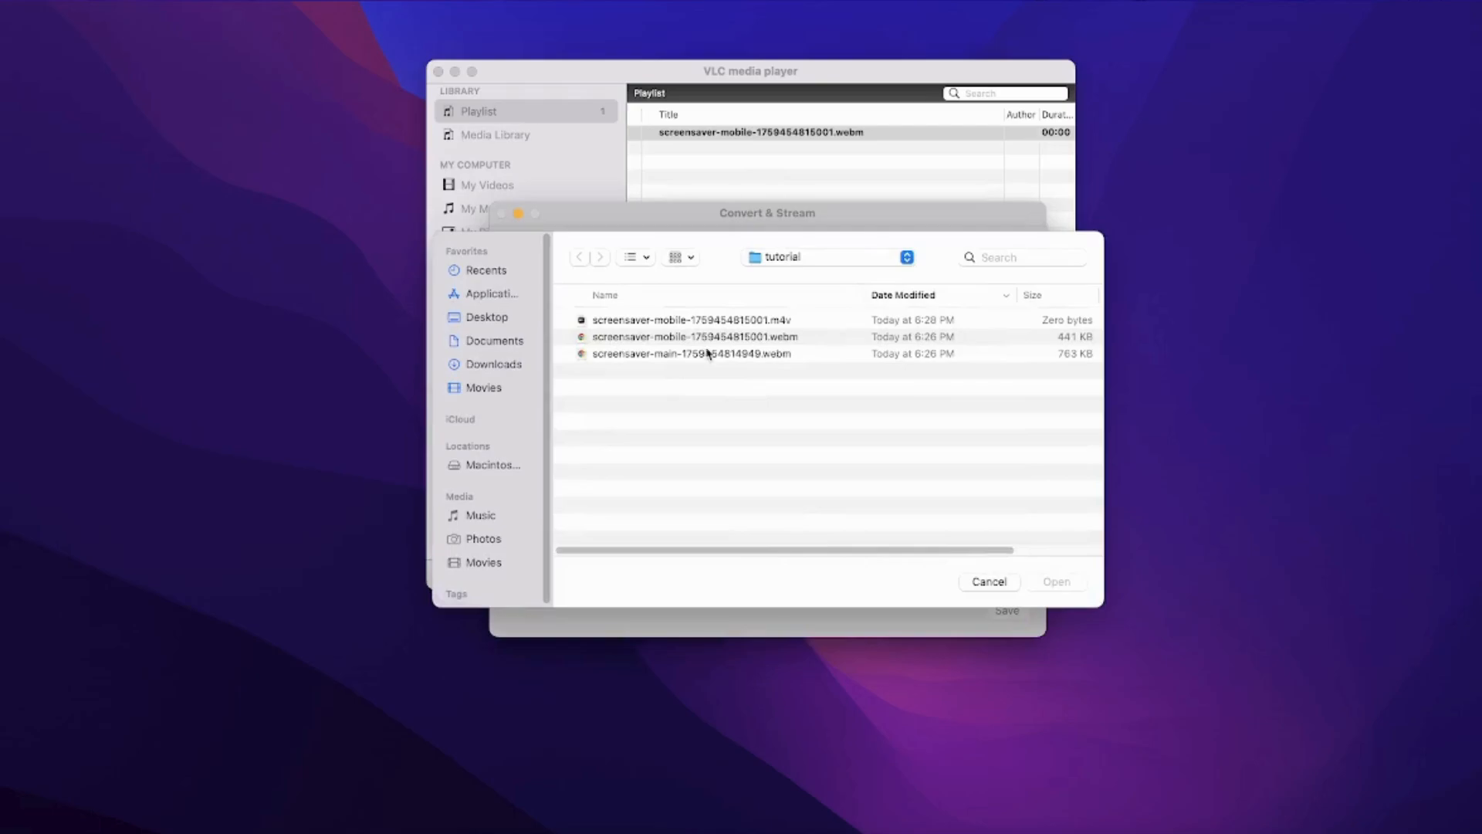
{"action": "left_click", "coordinate": [705, 354]}
{"action": "left_click", "coordinate": [1054, 583]}
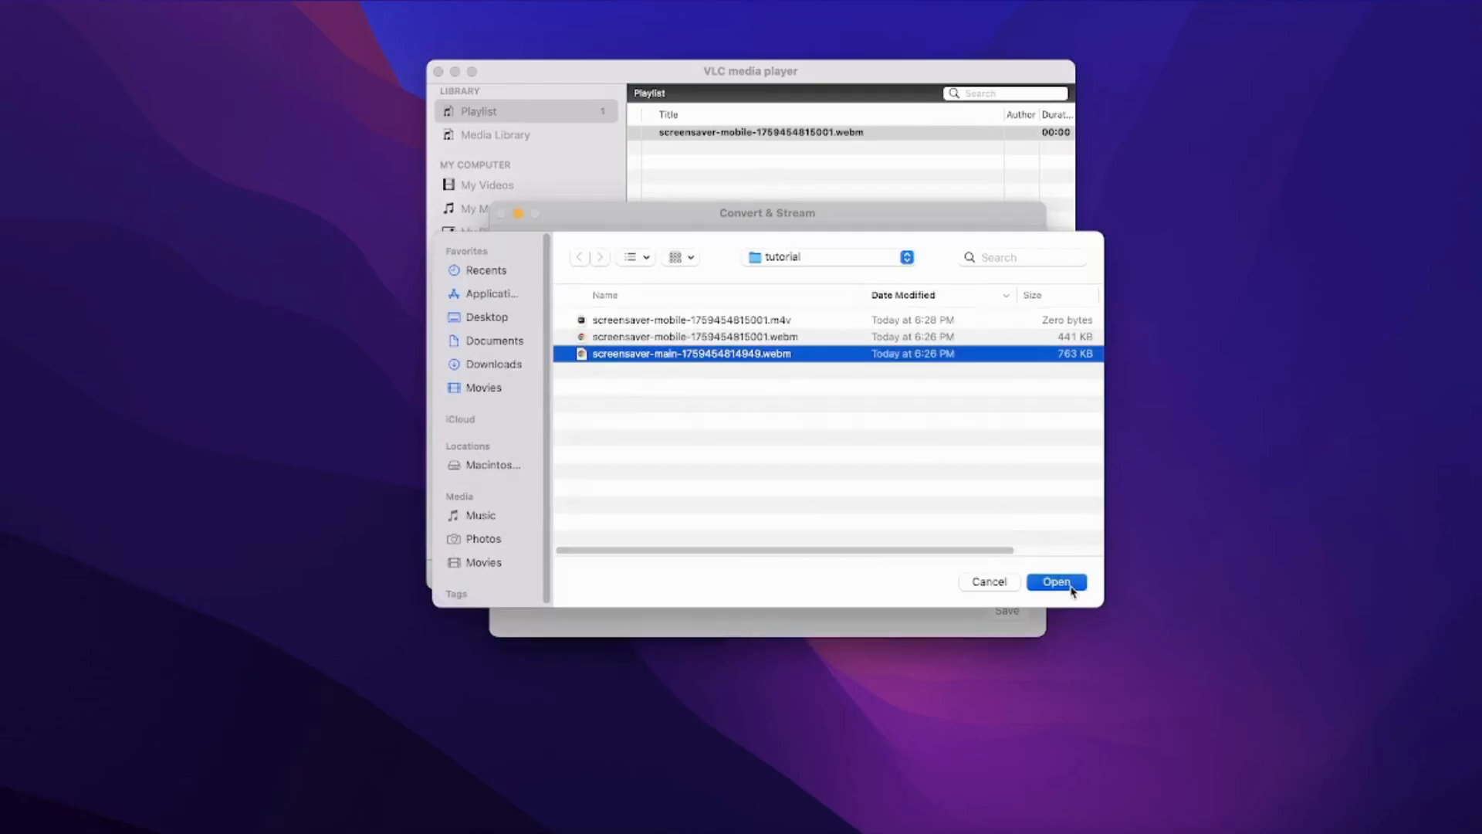
- Set the output to screensaver-main-1759454814949.m4v and start the conversion
{"action": "left_click", "coordinate": [937, 559]}
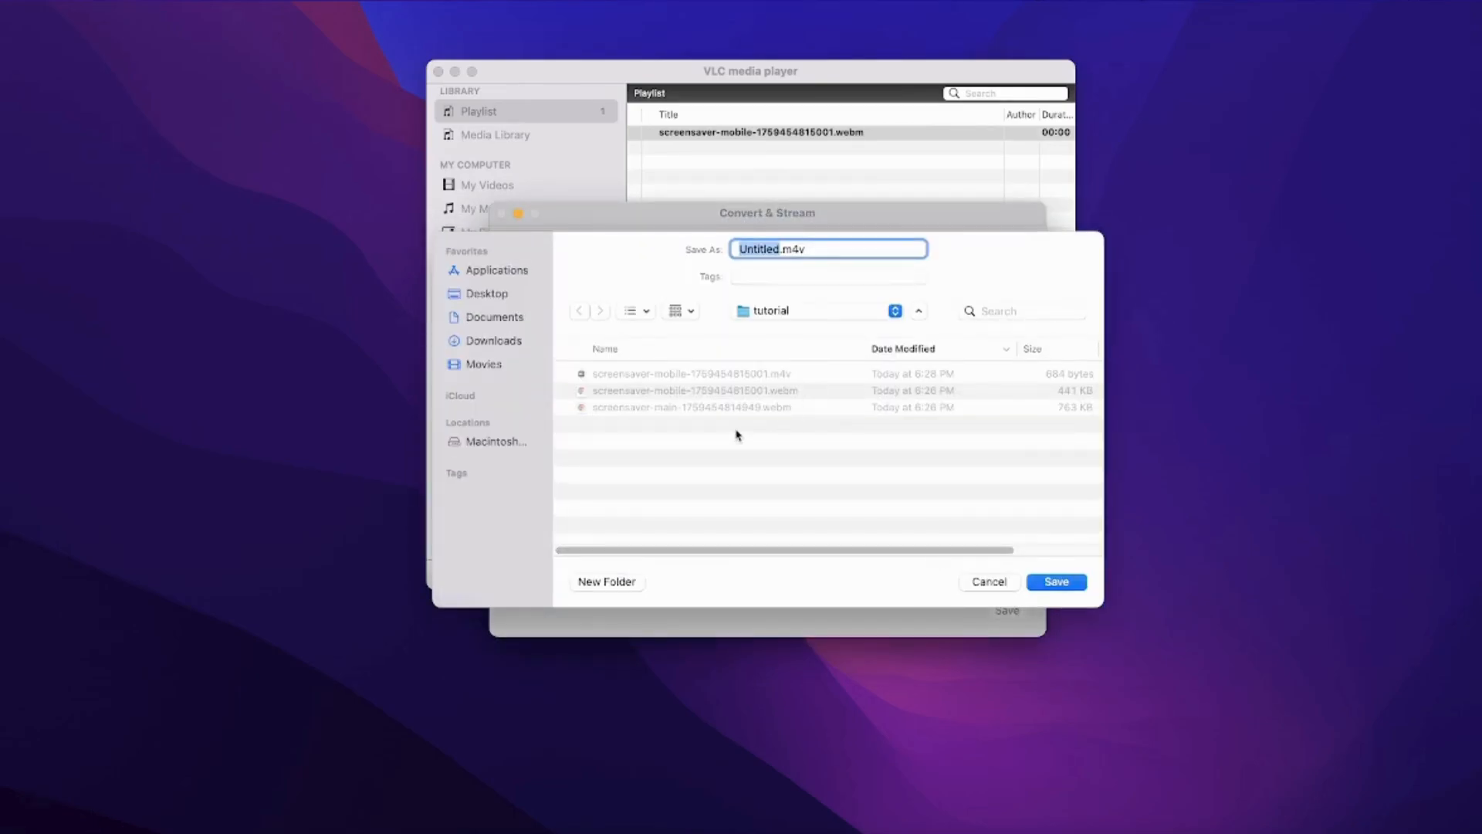
{"action": "left_click", "coordinate": [737, 414]}
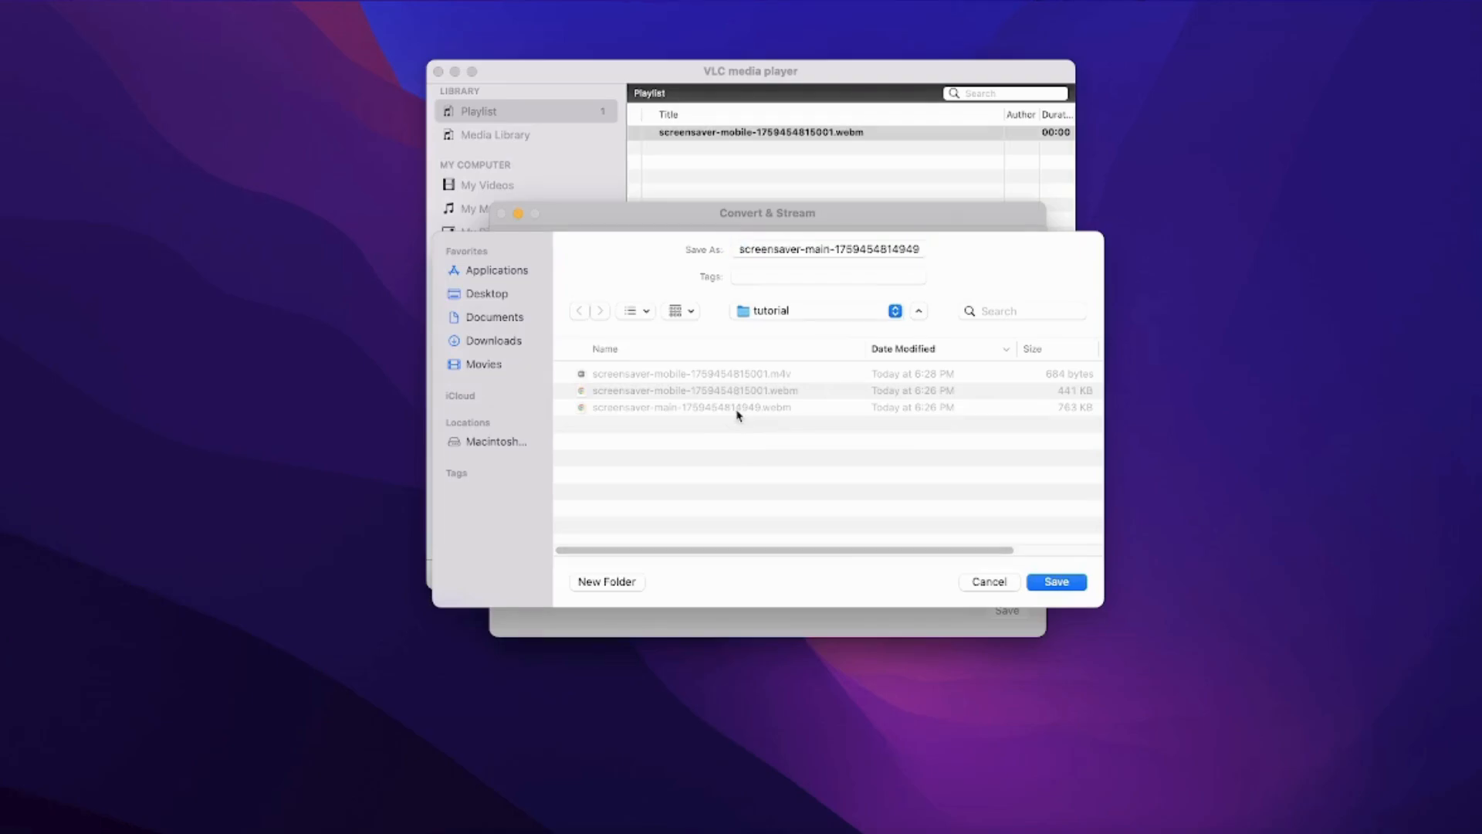
{"action": "left_click", "coordinate": [1084, 587]}
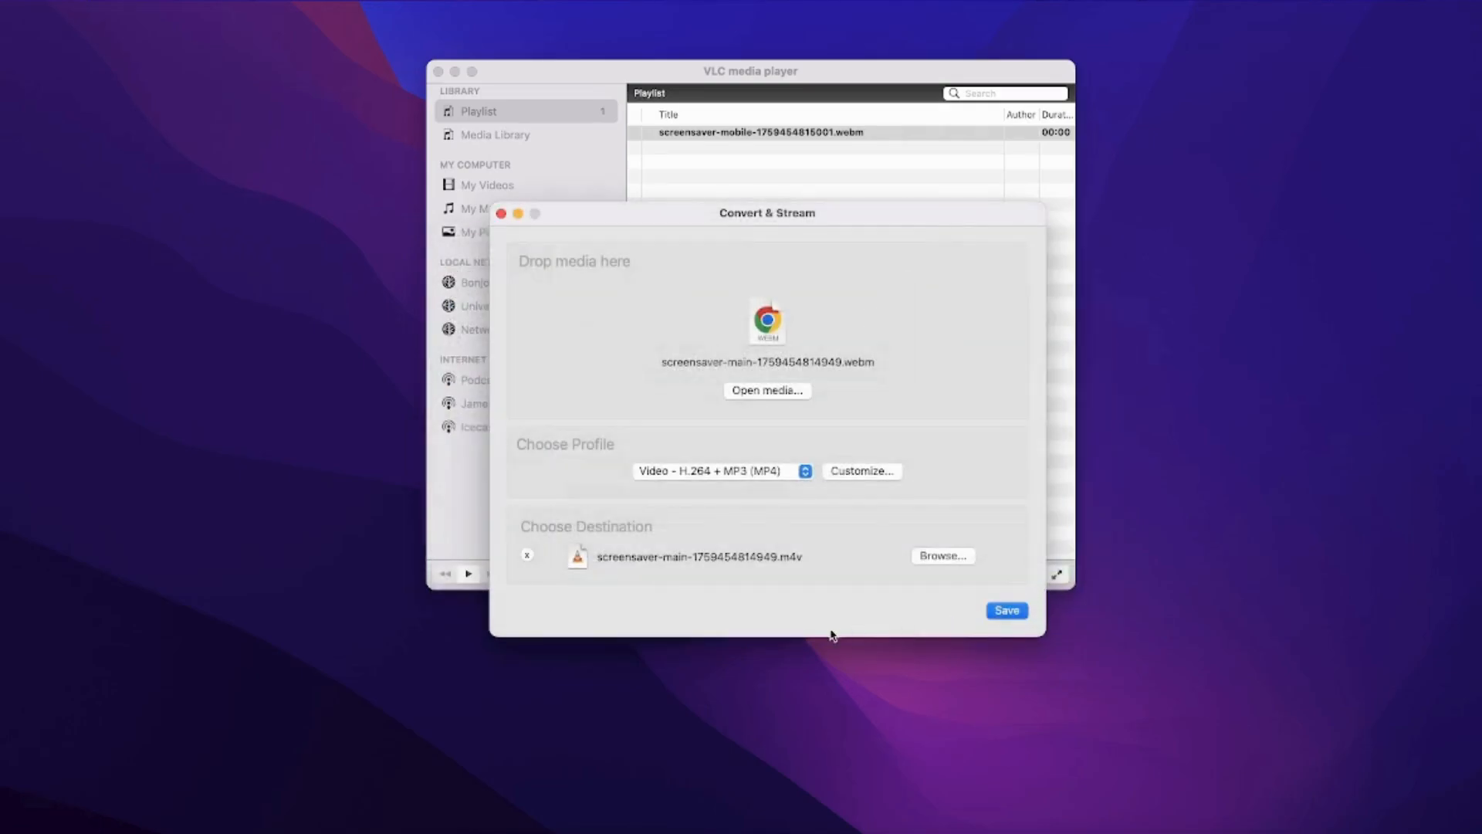
{"action": "left_click", "coordinate": [1007, 610]}
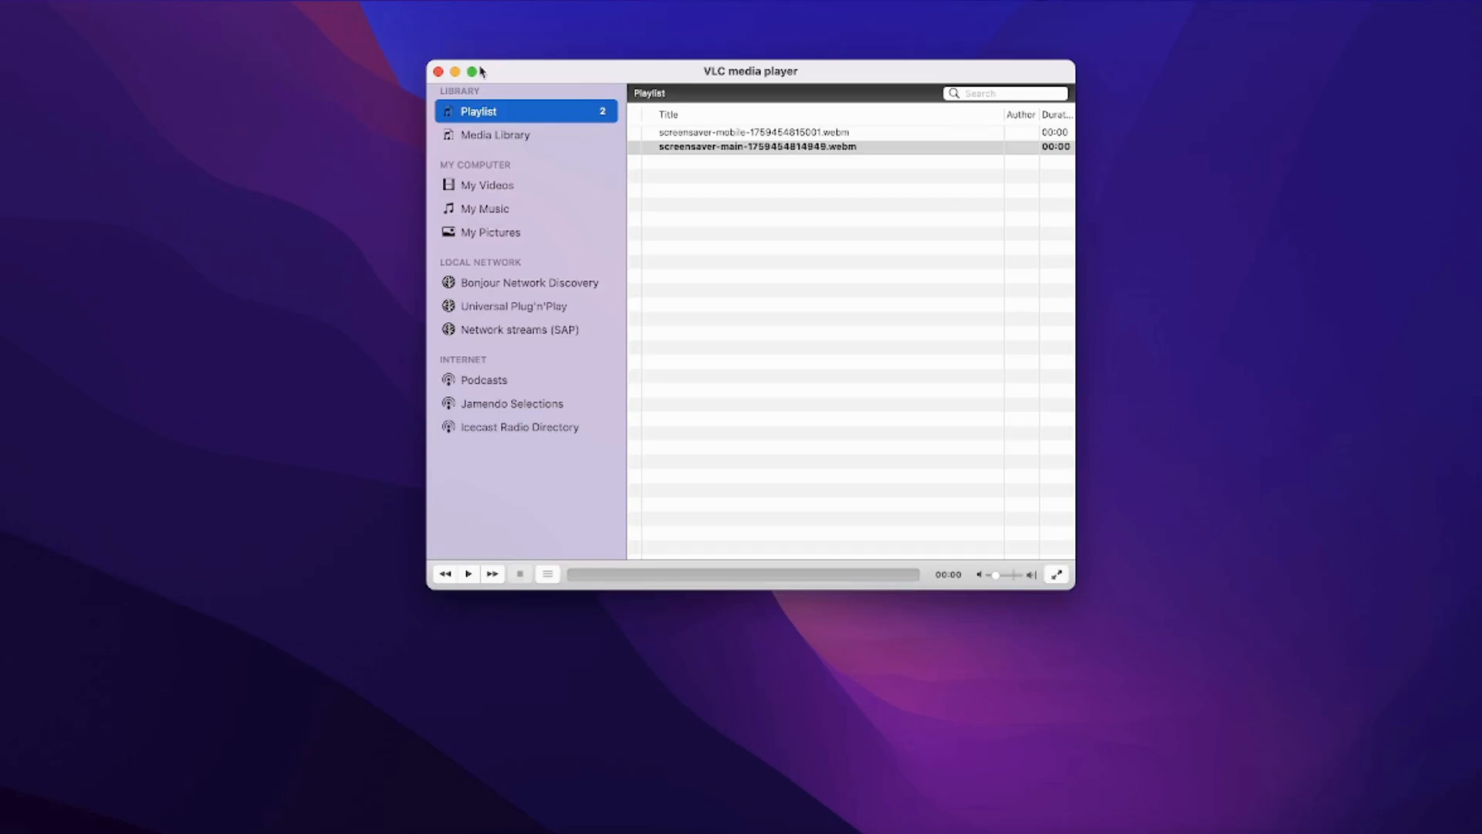
- Close the VLC media player window
{"action": "left_click", "coordinate": [438, 71]}
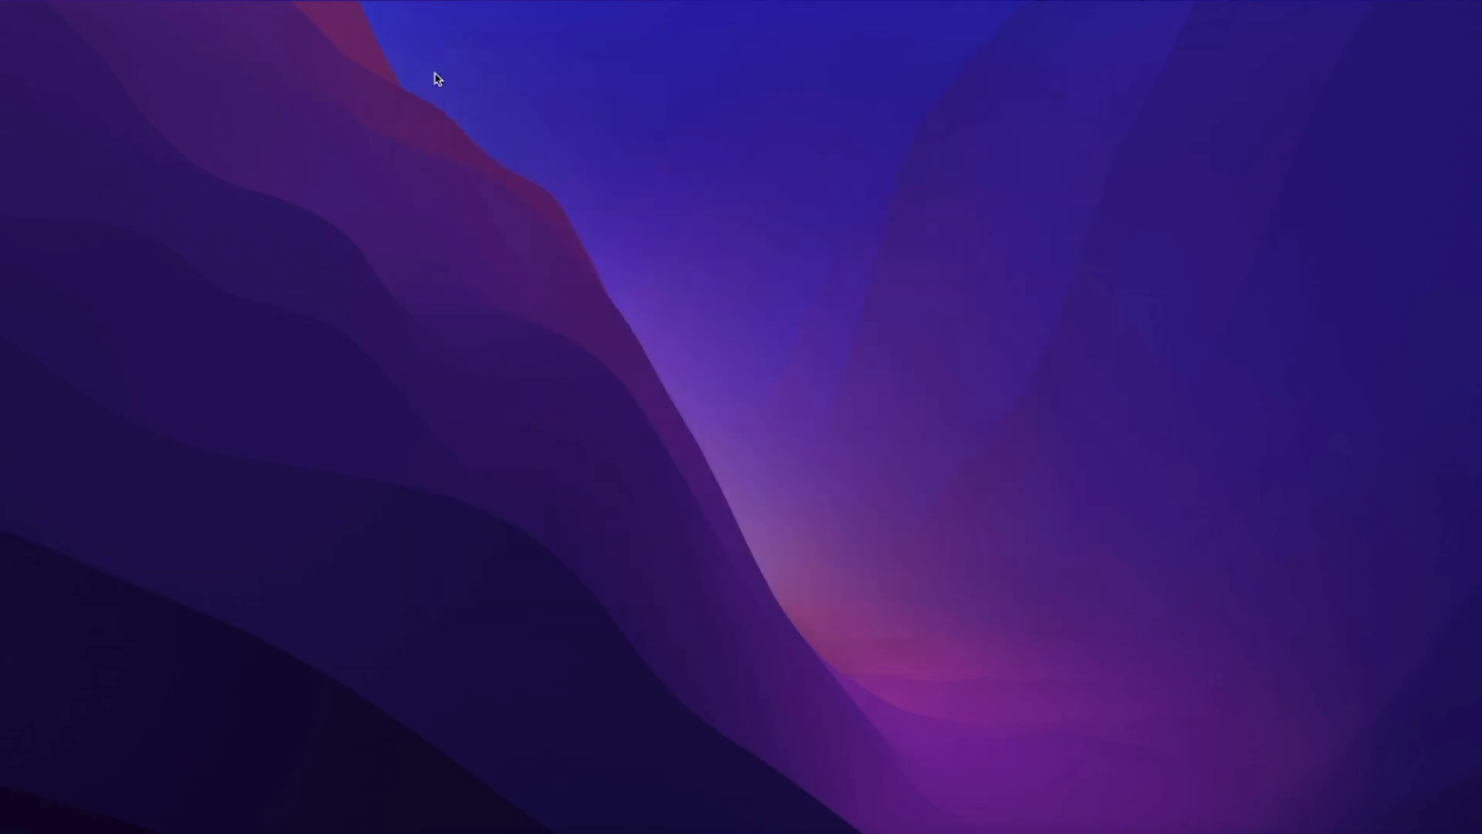